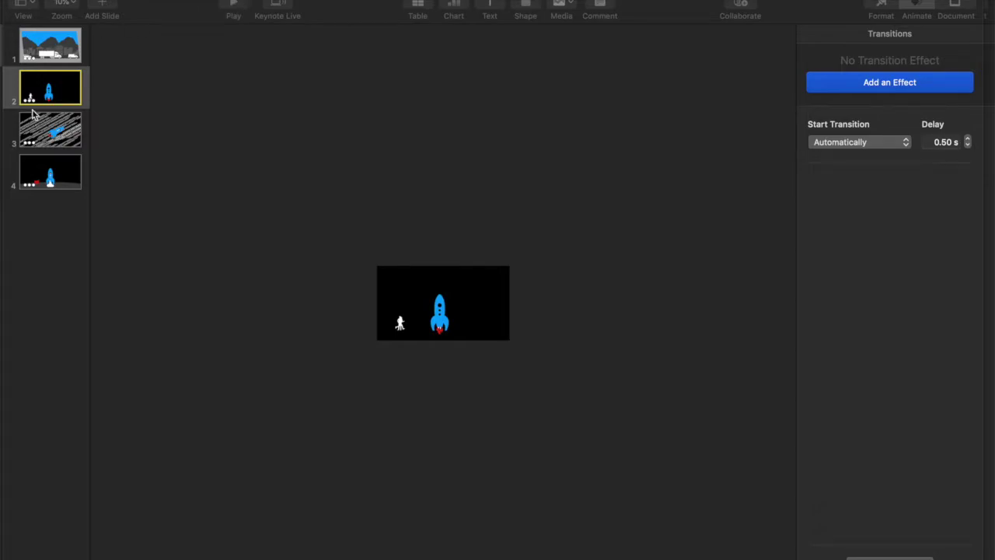
Open slide 1, the highway billboard scene, for editing
{"action": "left_click", "coordinate": [52, 43]}
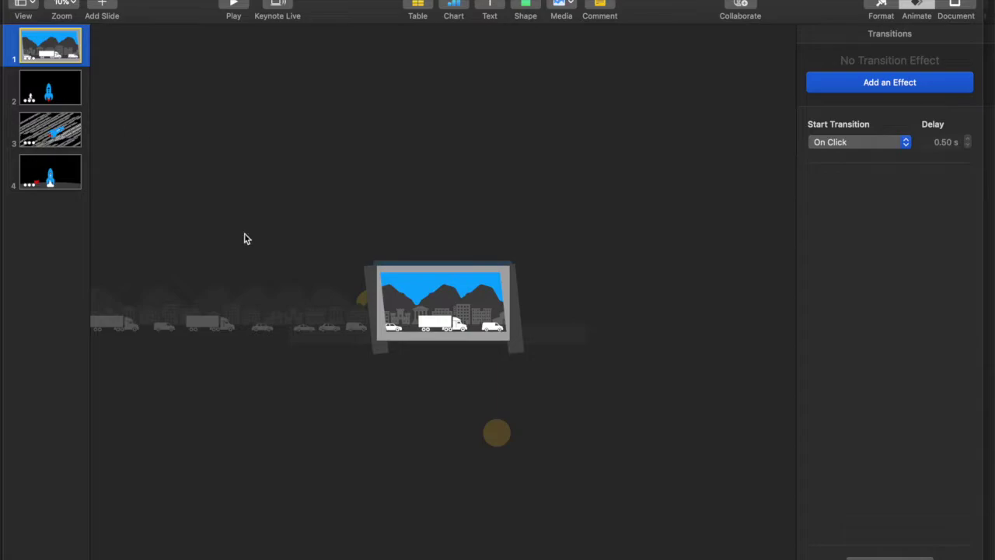
{"action": "left_click", "coordinate": [221, 324]}
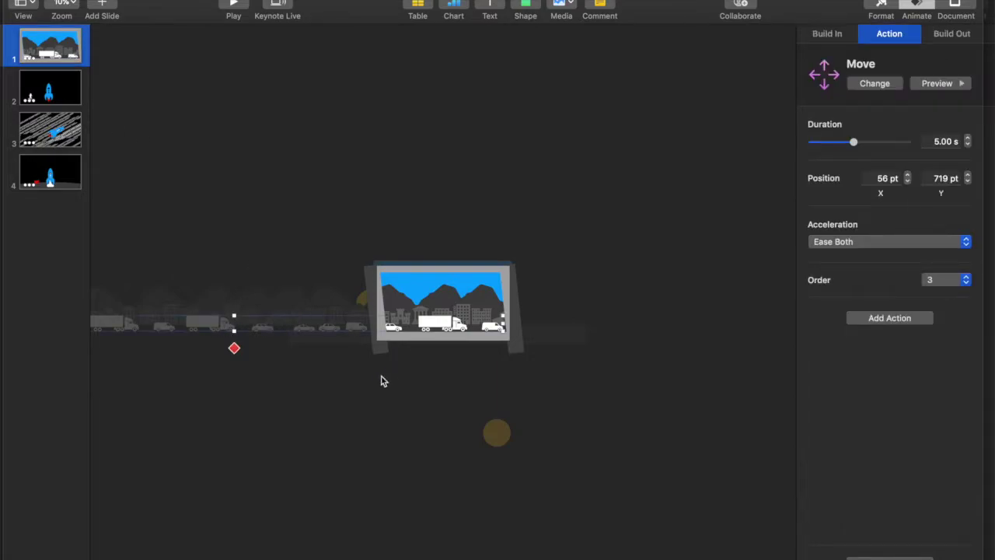
{"action": "left_click", "coordinate": [381, 381]}
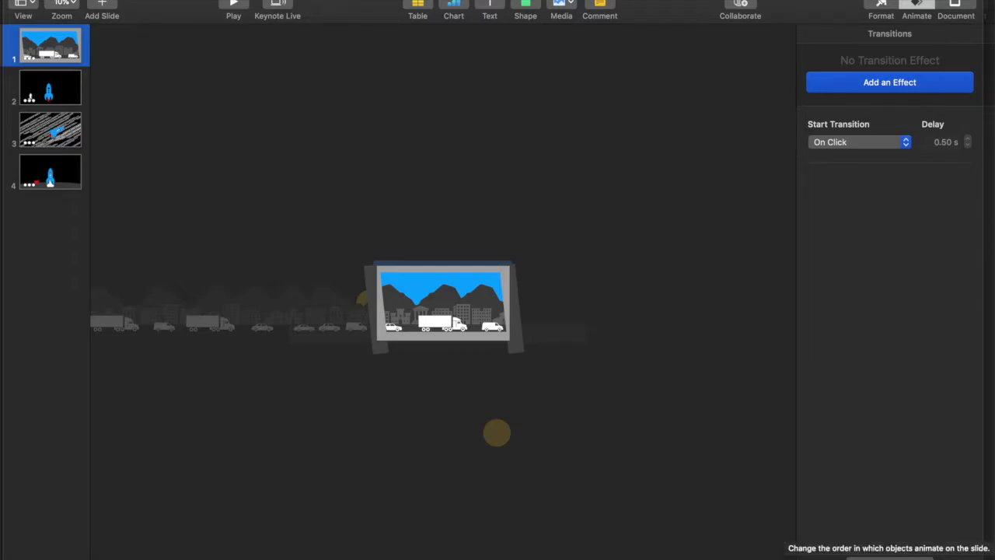
{"action": "left_click", "coordinate": [889, 556]}
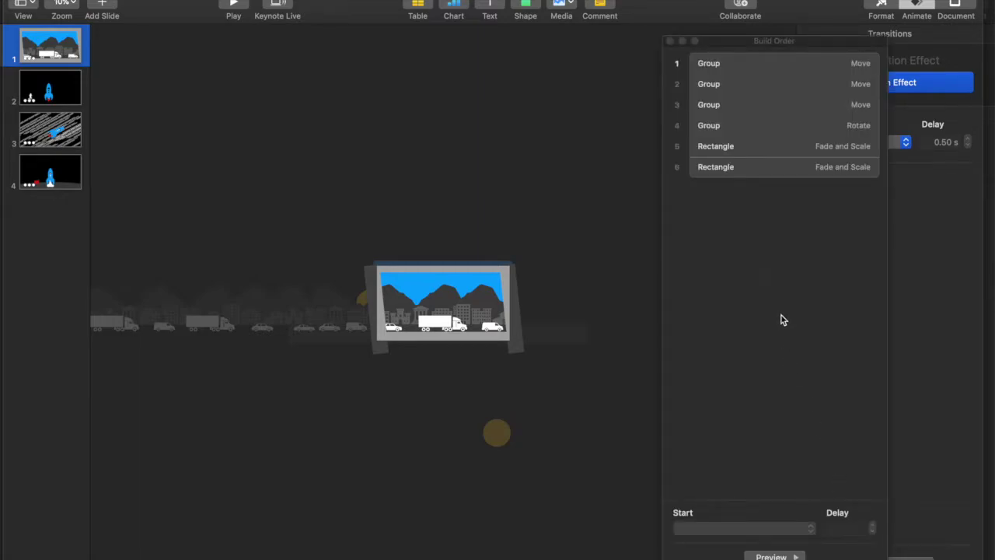
{"action": "left_click", "coordinate": [670, 41]}
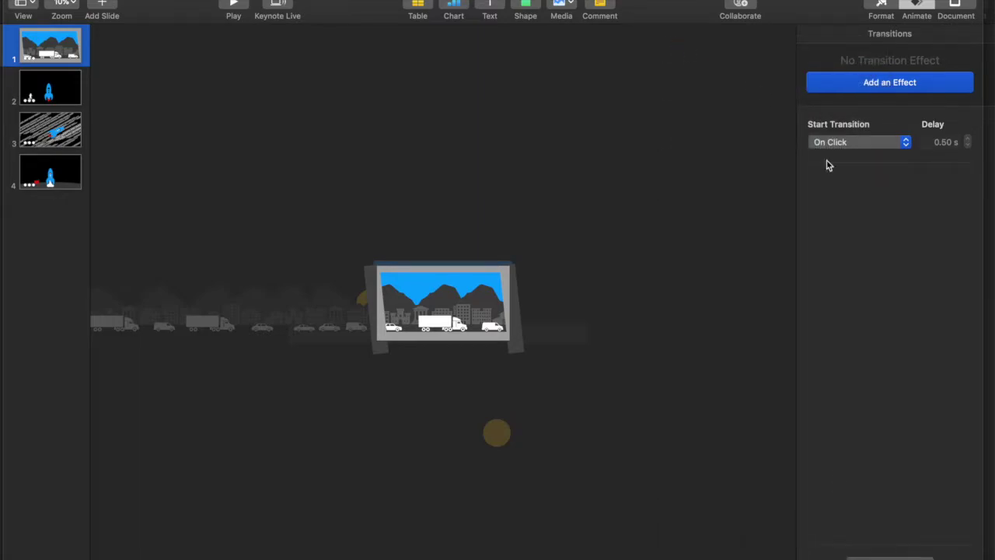
{"action": "left_click", "coordinate": [45, 100]}
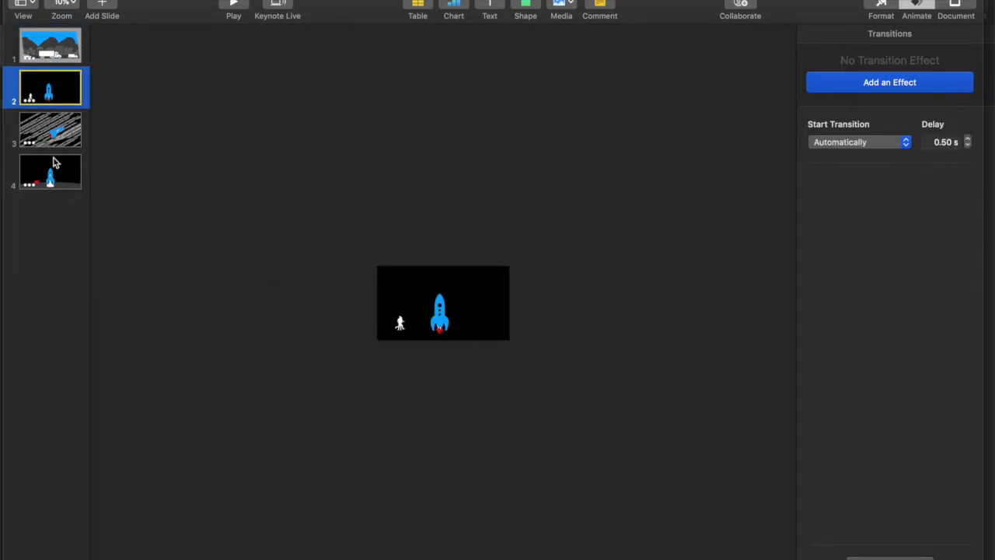
{"action": "left_click", "coordinate": [55, 47]}
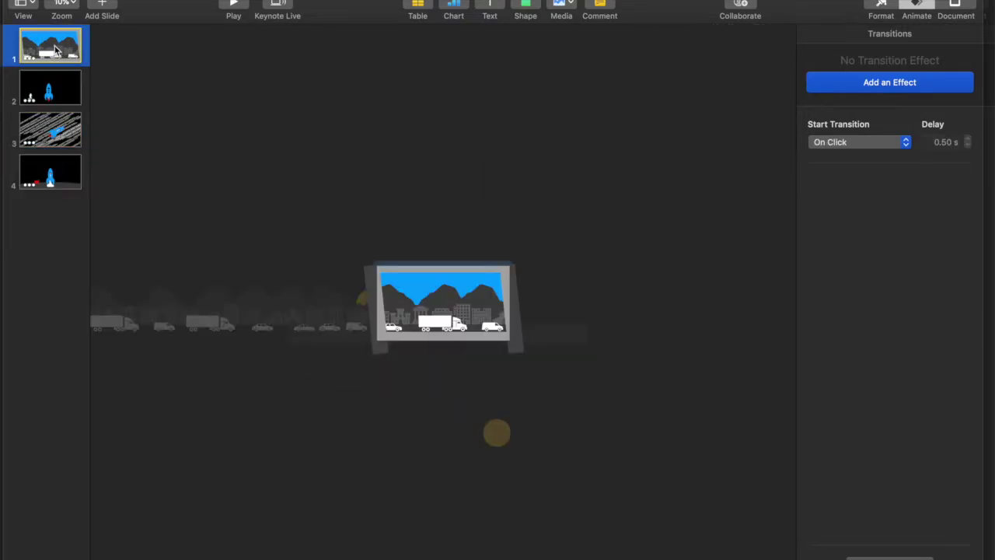
{"action": "left_click", "coordinate": [101, 8]}
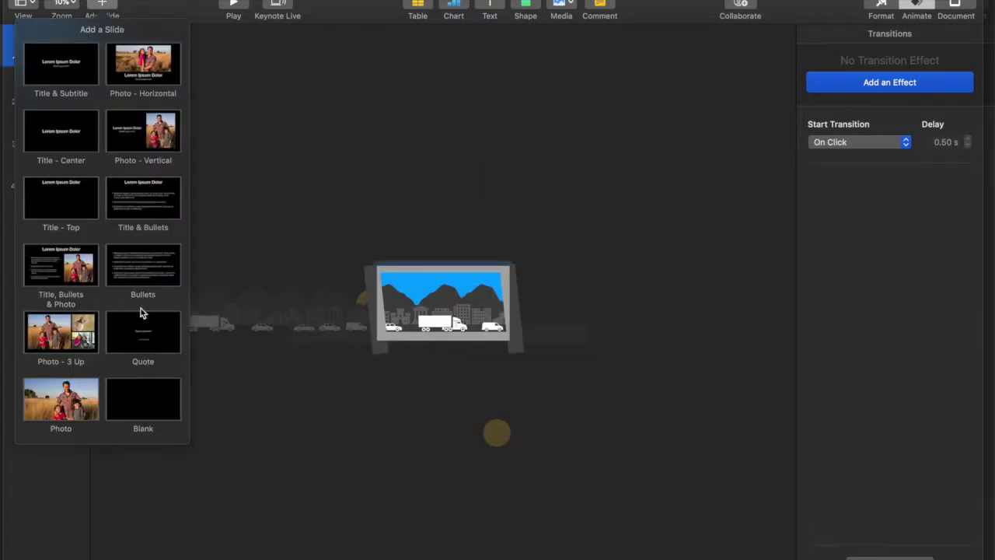
{"action": "left_click", "coordinate": [109, 9]}
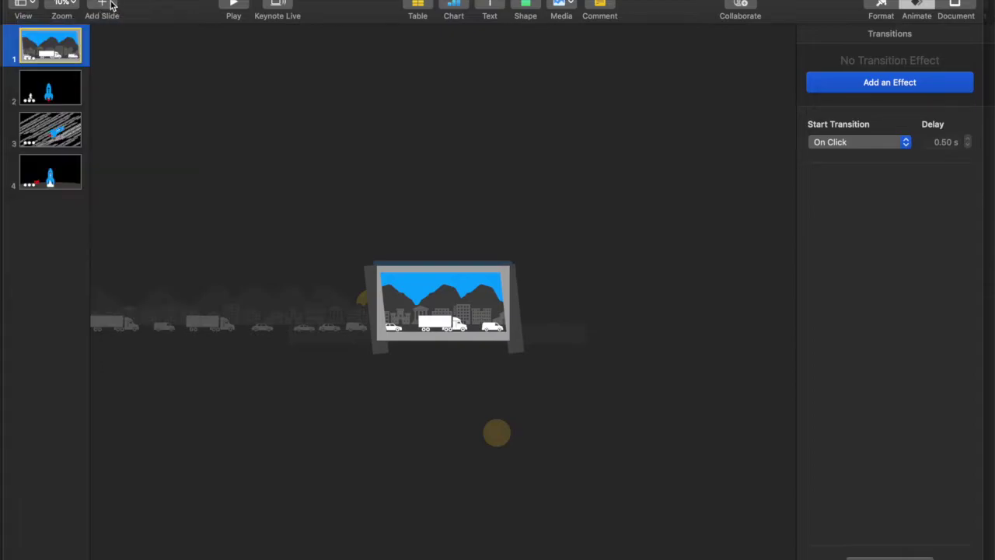
{"action": "right_click", "coordinate": [38, 45]}
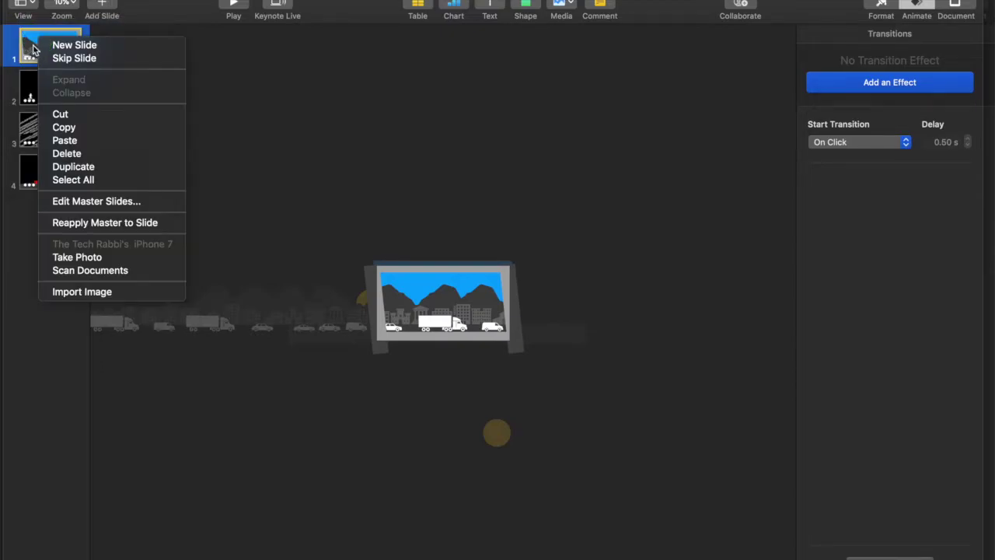
{"action": "left_click", "coordinate": [67, 360]}
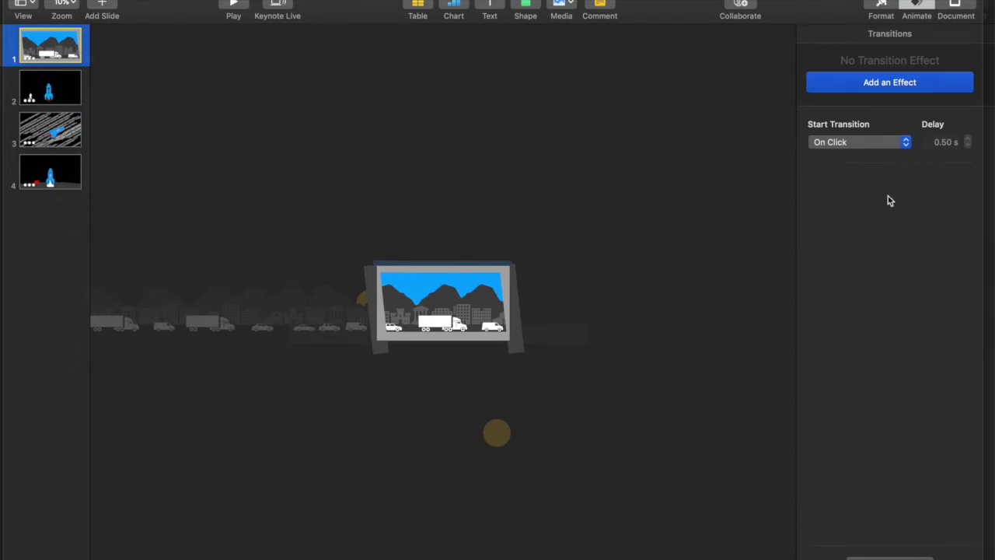
{"action": "left_click", "coordinate": [881, 4]}
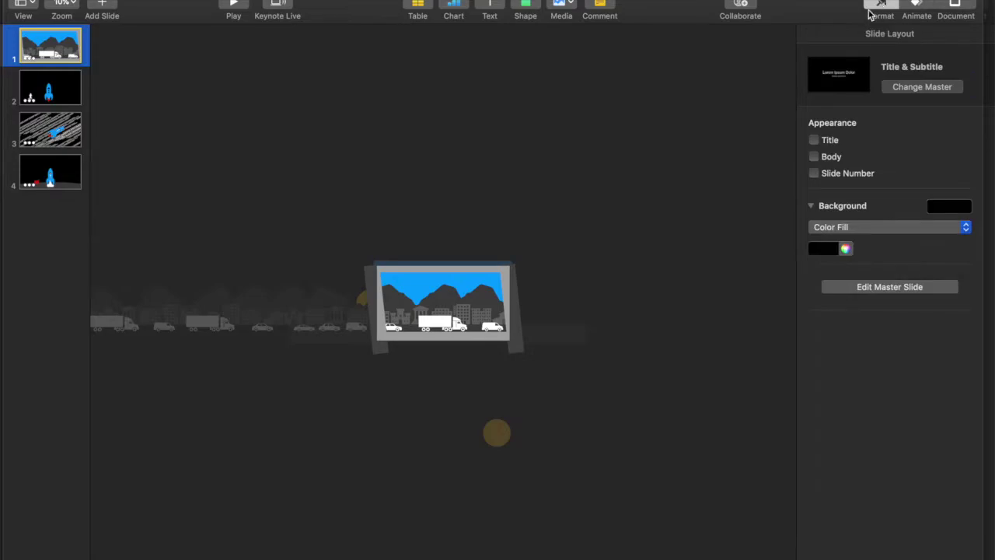
{"action": "left_click", "coordinate": [918, 5]}
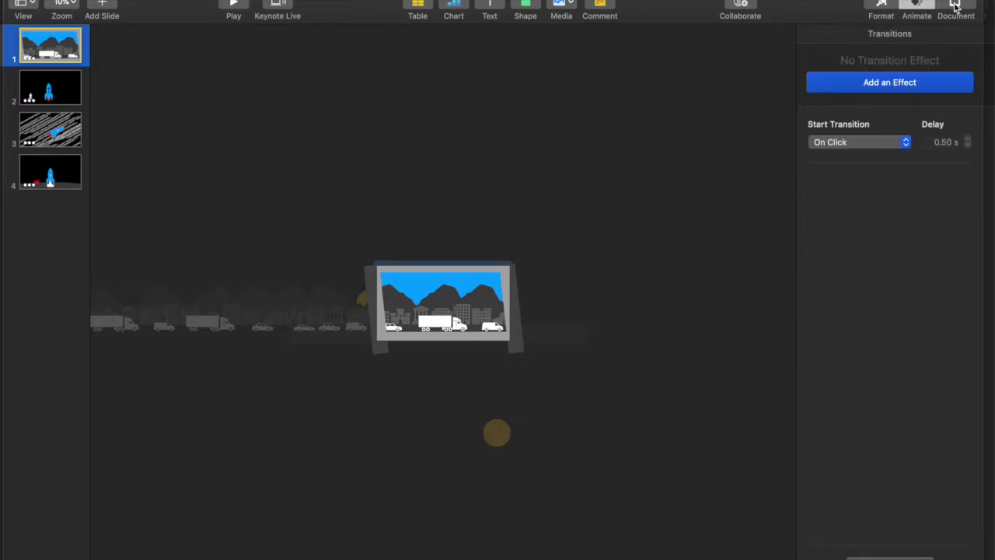
{"action": "left_click", "coordinate": [956, 6]}
{"action": "left_click", "coordinate": [881, 5]}
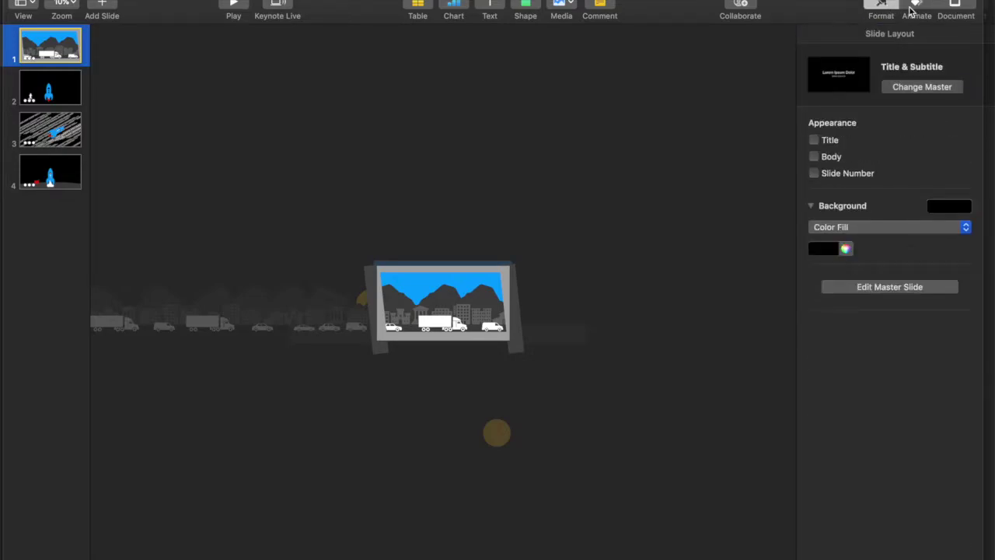
{"action": "left_click", "coordinate": [917, 5]}
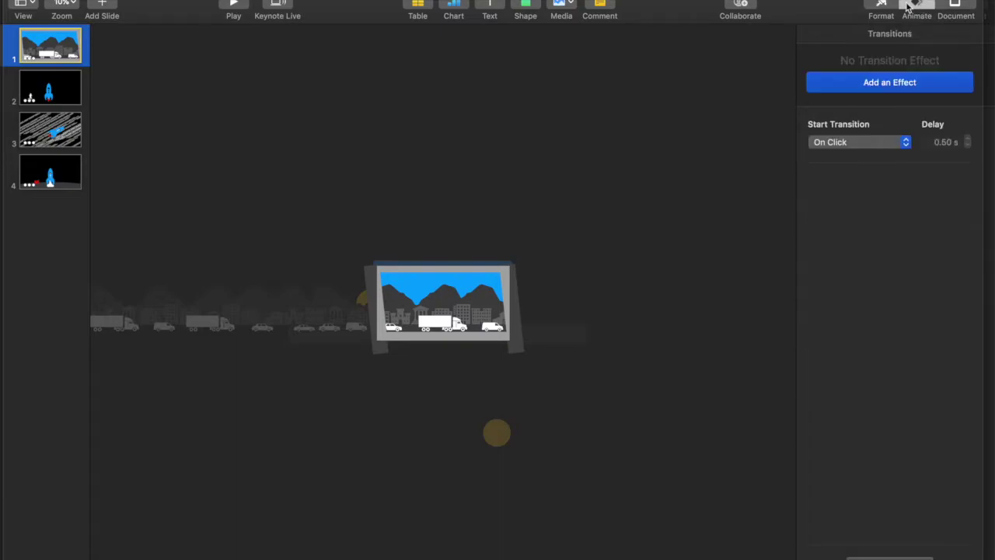
{"action": "left_click", "coordinate": [881, 8]}
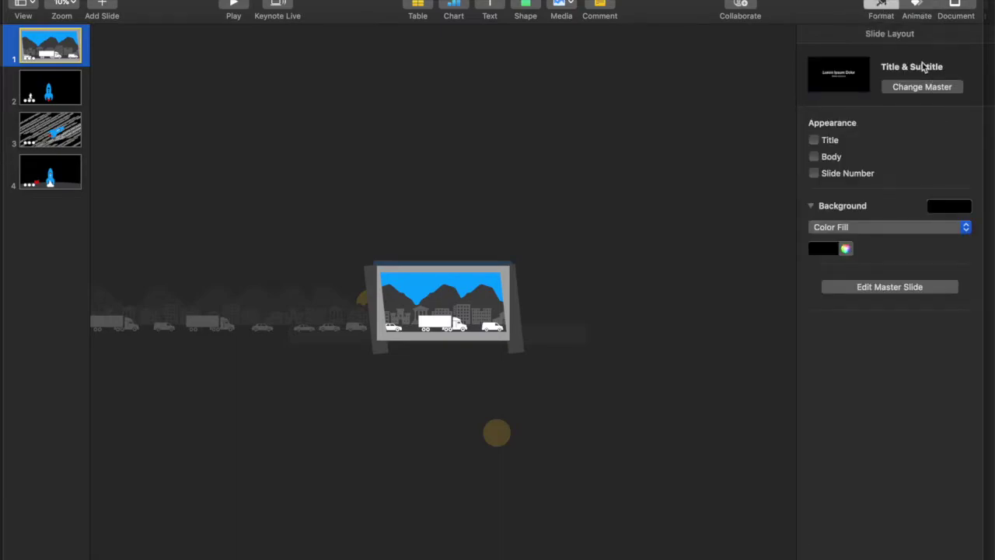
{"action": "left_click", "coordinate": [917, 6]}
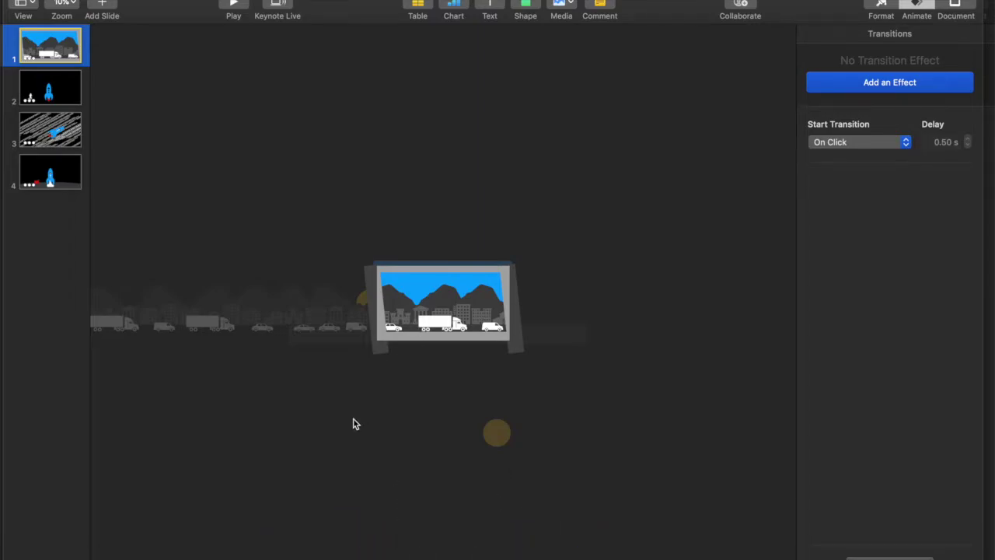
{"action": "left_click", "coordinate": [497, 445]}
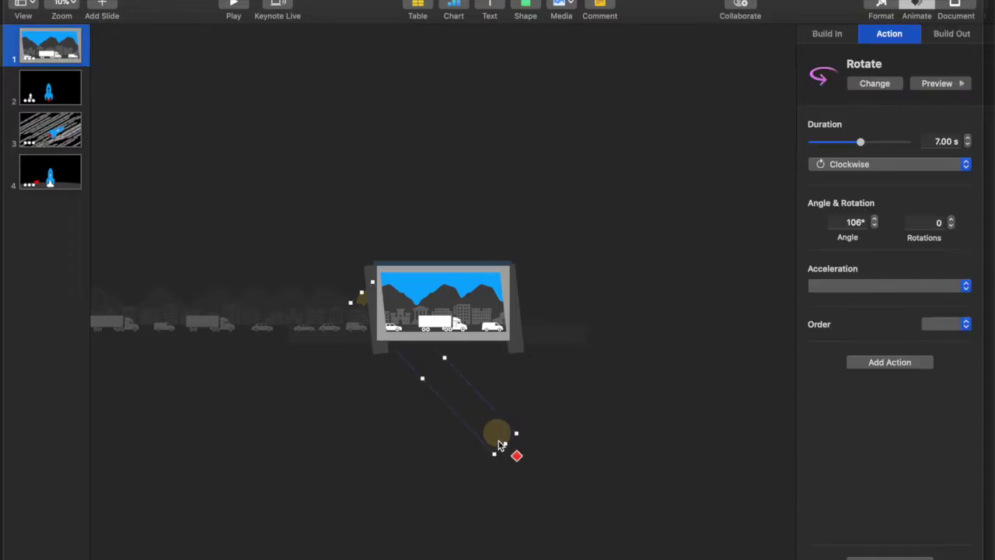
{"action": "left_click", "coordinate": [838, 35]}
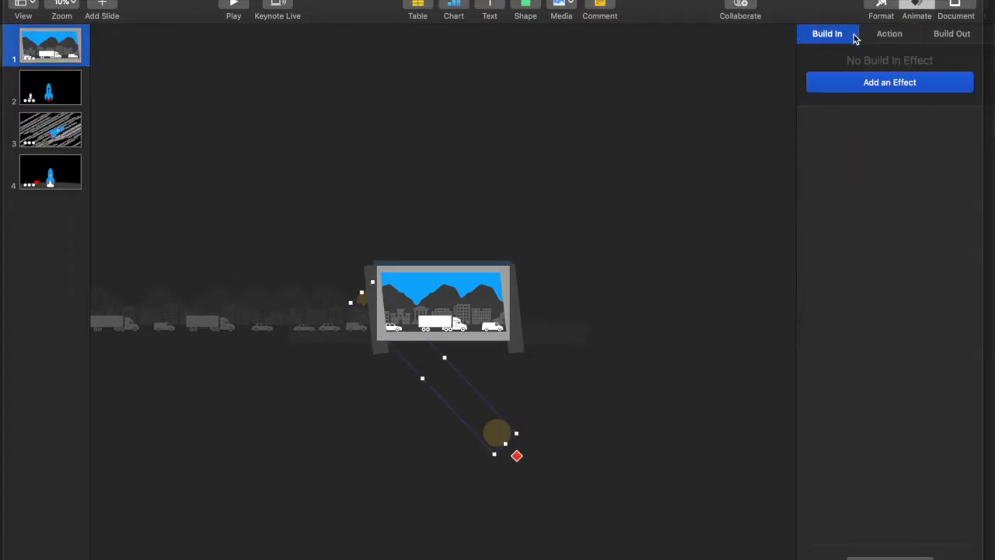
{"action": "left_click", "coordinate": [886, 38]}
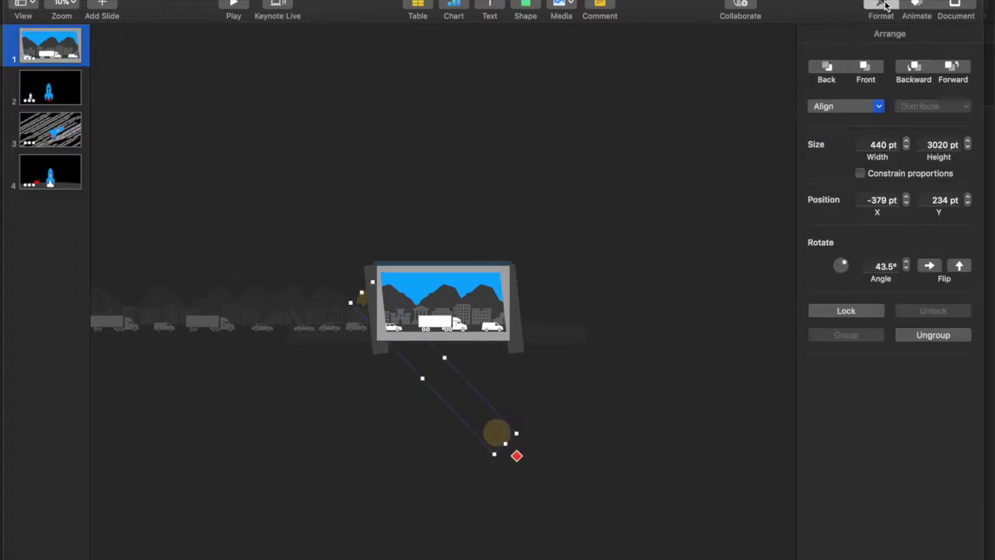
{"action": "left_click", "coordinate": [881, 9]}
{"action": "left_click", "coordinate": [423, 294]}
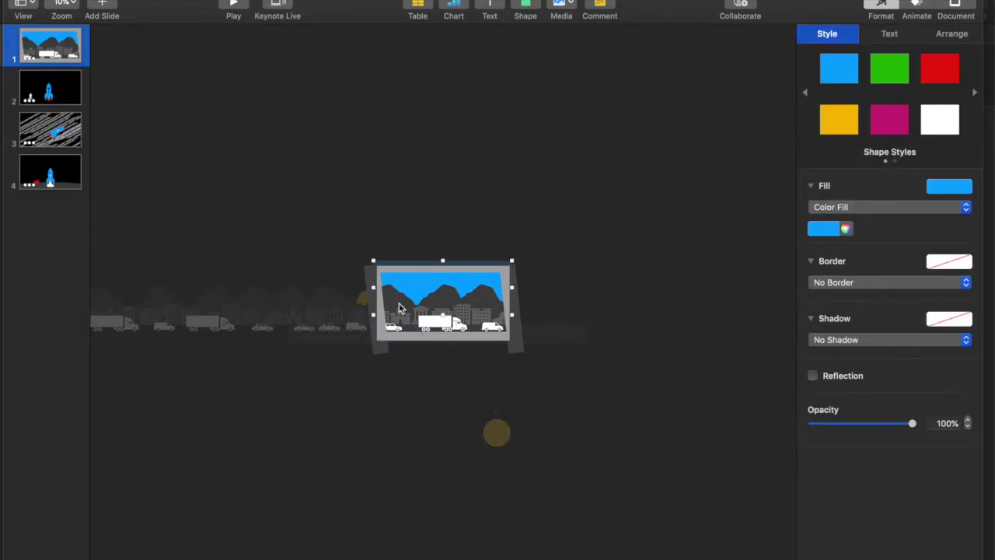
{"action": "left_click", "coordinate": [502, 436]}
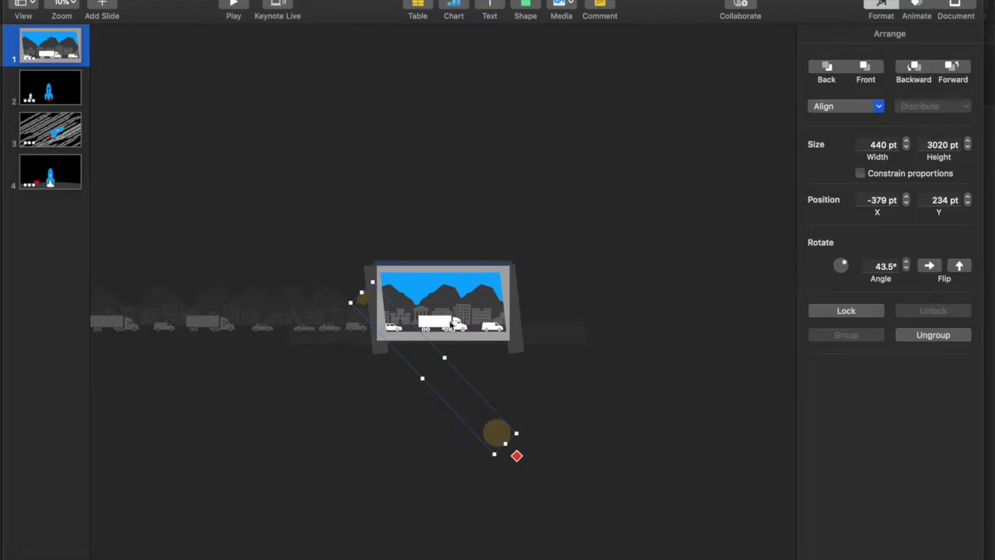
{"action": "key", "text": "super+z"}
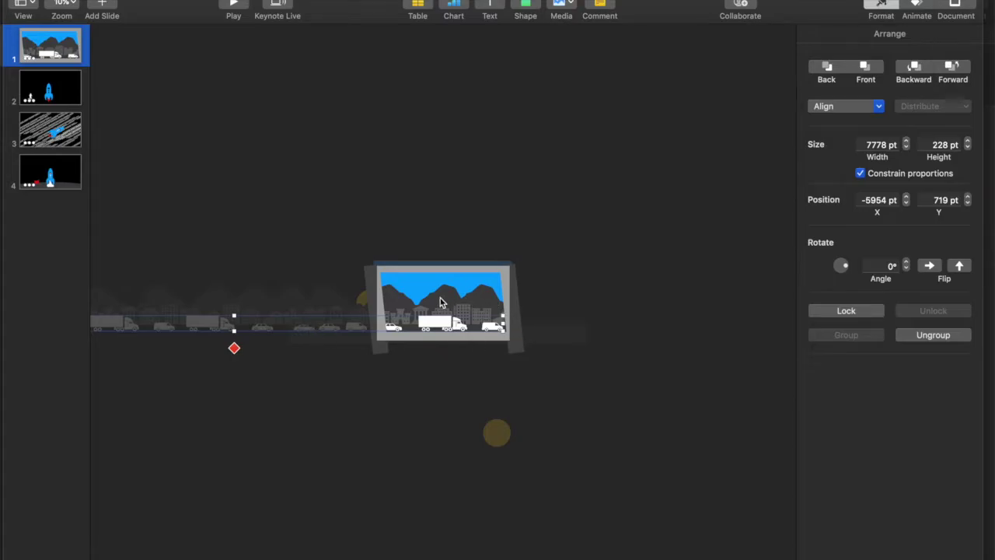
{"action": "key", "text": "super+z"}
{"action": "left_click", "coordinate": [496, 439]}
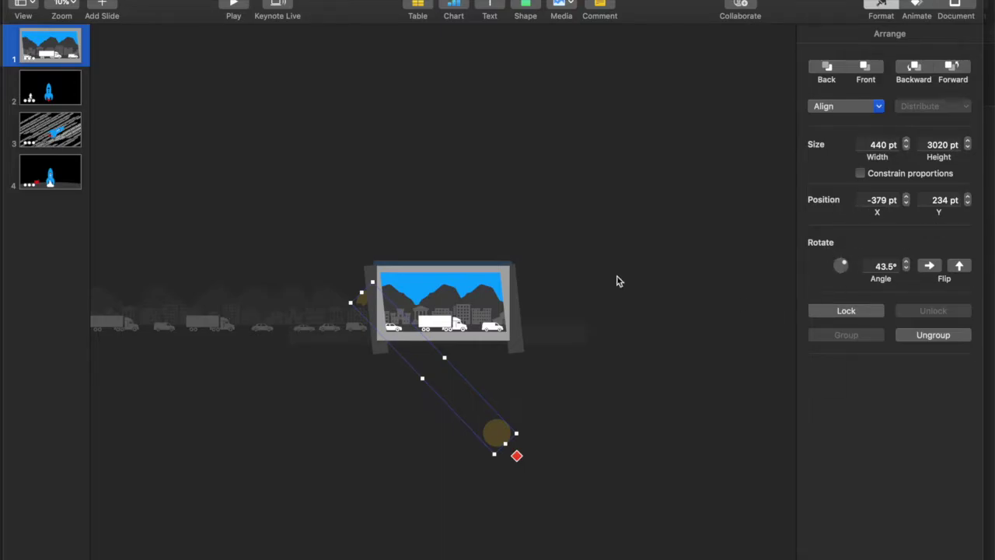
{"action": "left_click", "coordinate": [408, 289]}
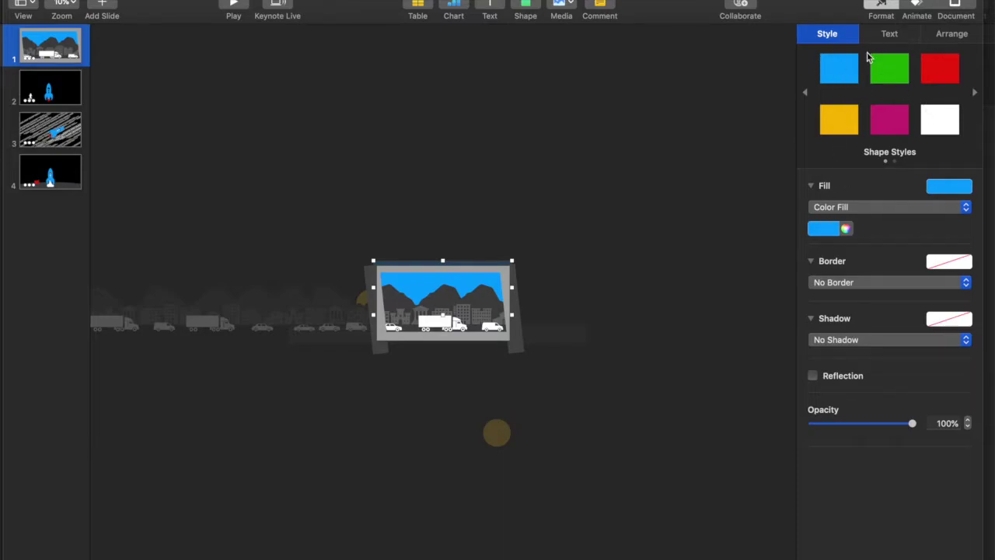
Select the truck inside the billboard picture and change its fill colour
{"action": "left_click", "coordinate": [346, 328]}
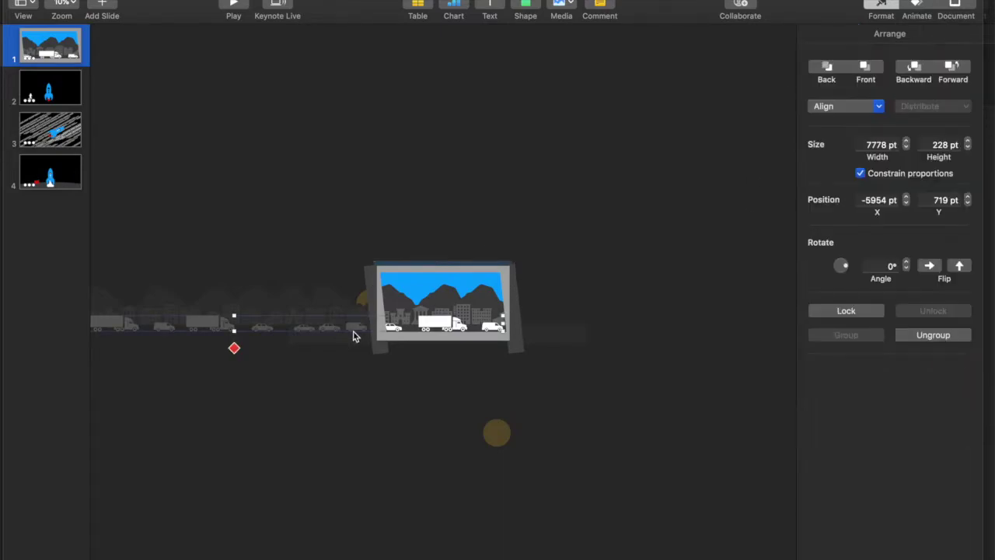
{"action": "left_click", "coordinate": [440, 325]}
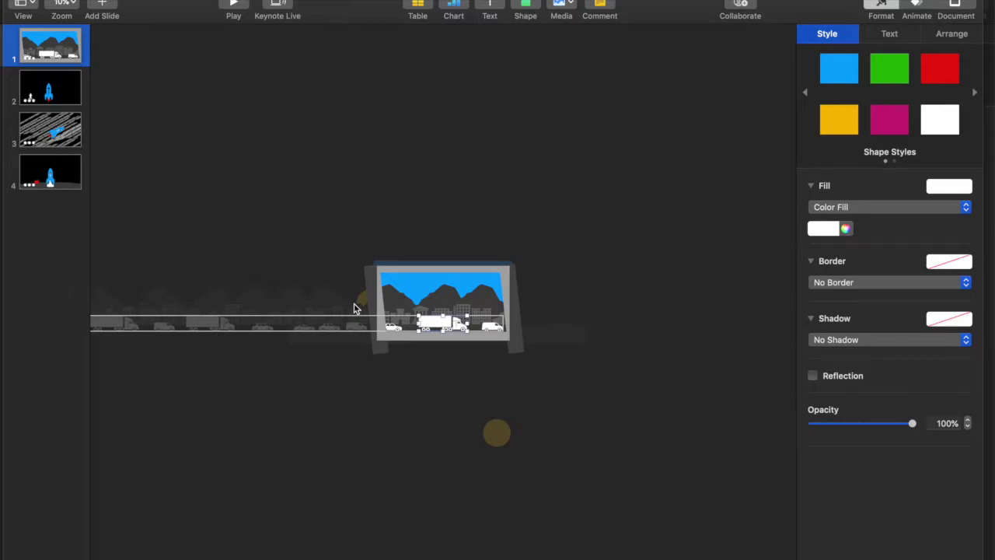
{"action": "left_click", "coordinate": [835, 118]}
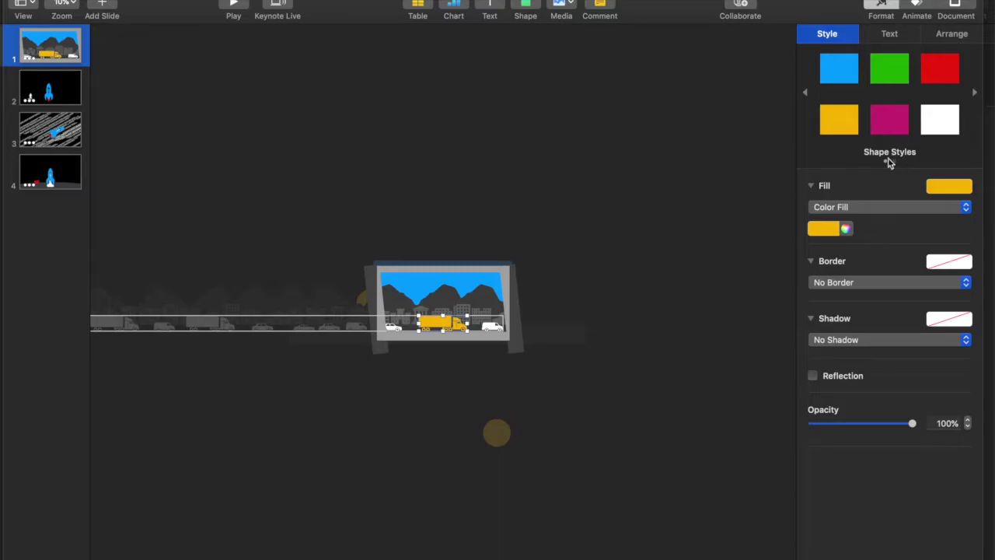
{"action": "left_click", "coordinate": [846, 228]}
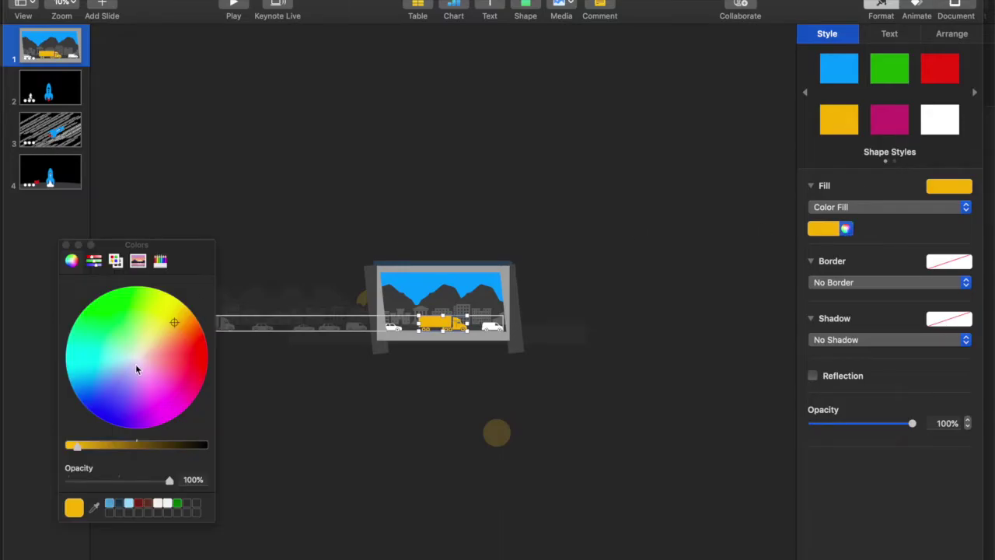
Close the fill type list and Colors window so the truck shows white, then deselect it
{"action": "left_click", "coordinate": [885, 209]}
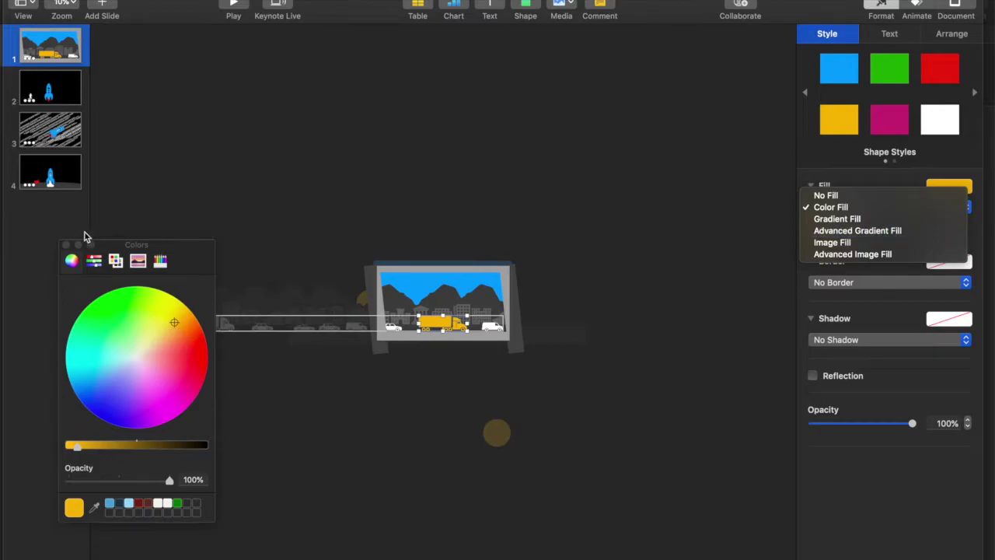
{"action": "left_click", "coordinate": [67, 248]}
{"action": "left_click", "coordinate": [66, 245]}
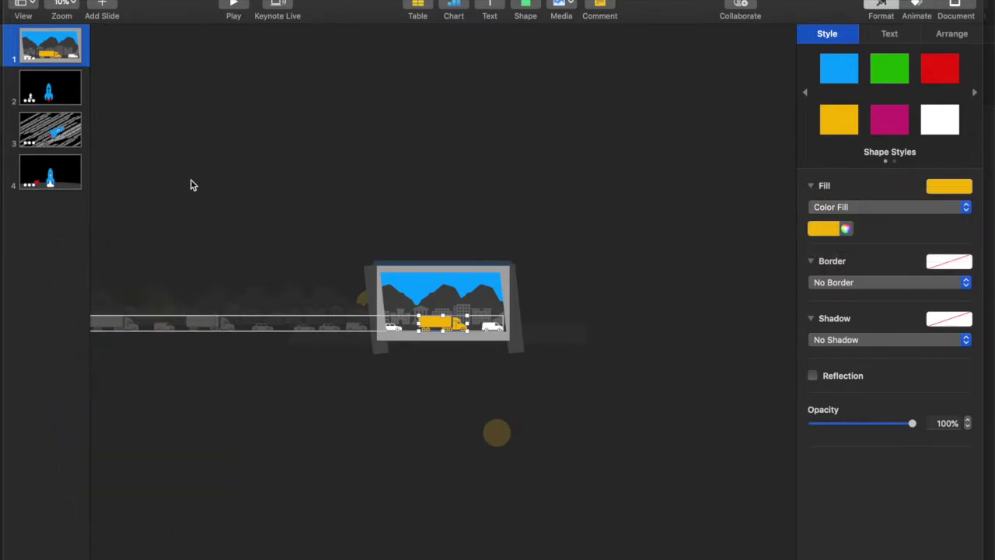
{"action": "left_click", "coordinate": [192, 181]}
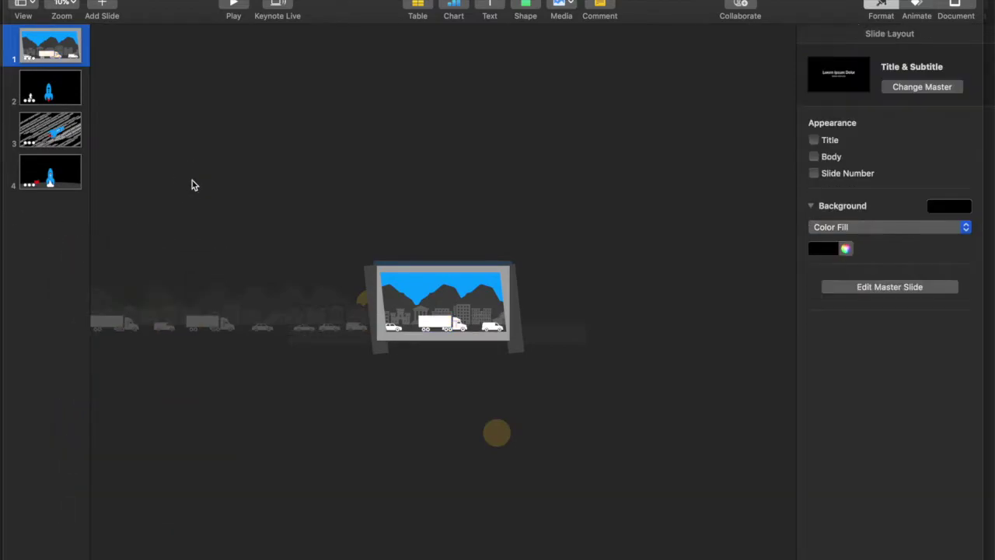
Review the three stacked highway strips' Move actions of 5, 9 and 15 seconds
{"action": "left_click", "coordinate": [227, 334]}
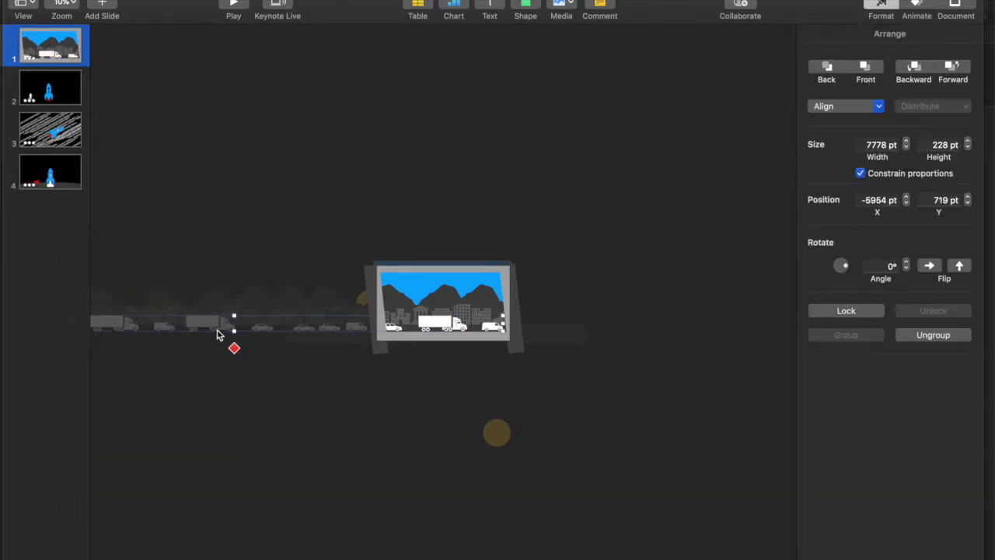
{"action": "left_click", "coordinate": [914, 14]}
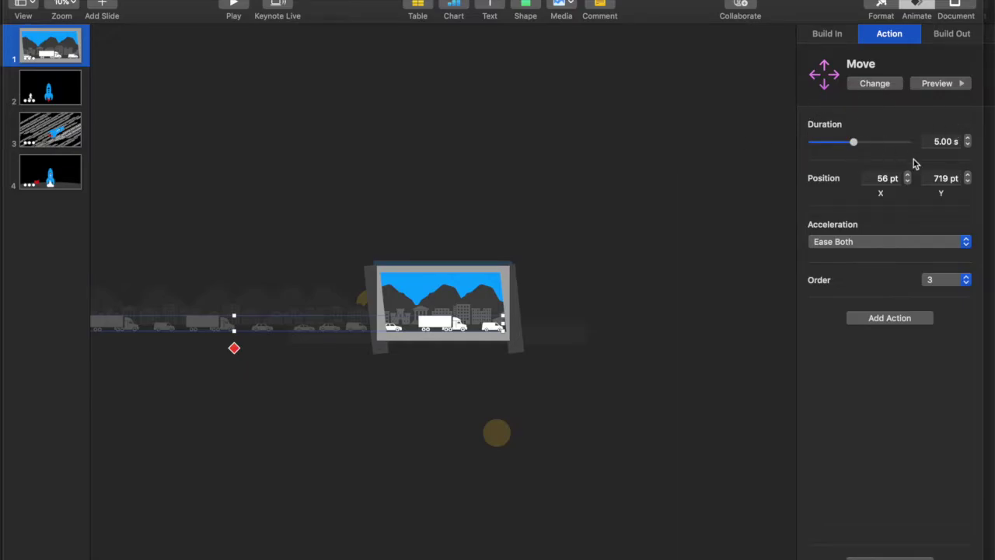
{"action": "left_click", "coordinate": [466, 312]}
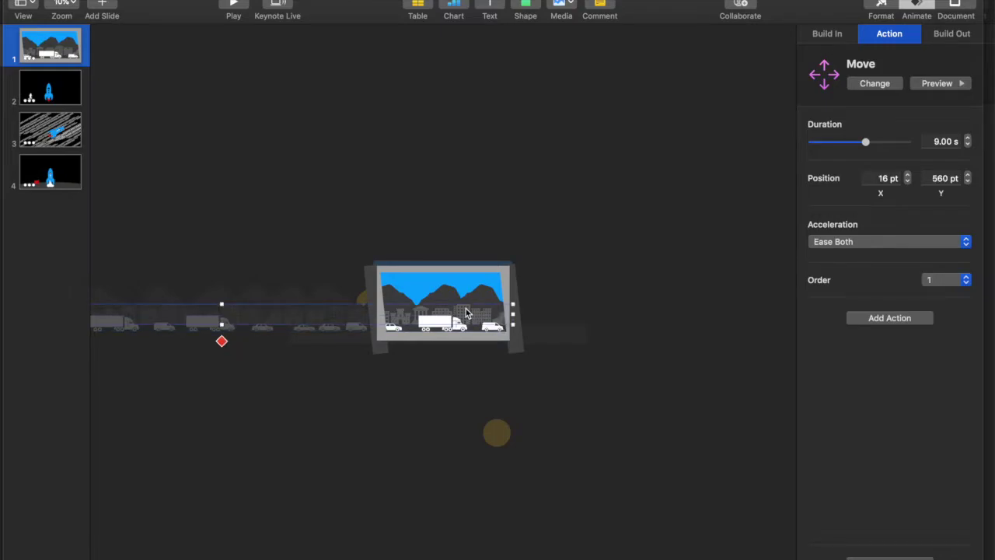
{"action": "left_click", "coordinate": [447, 294]}
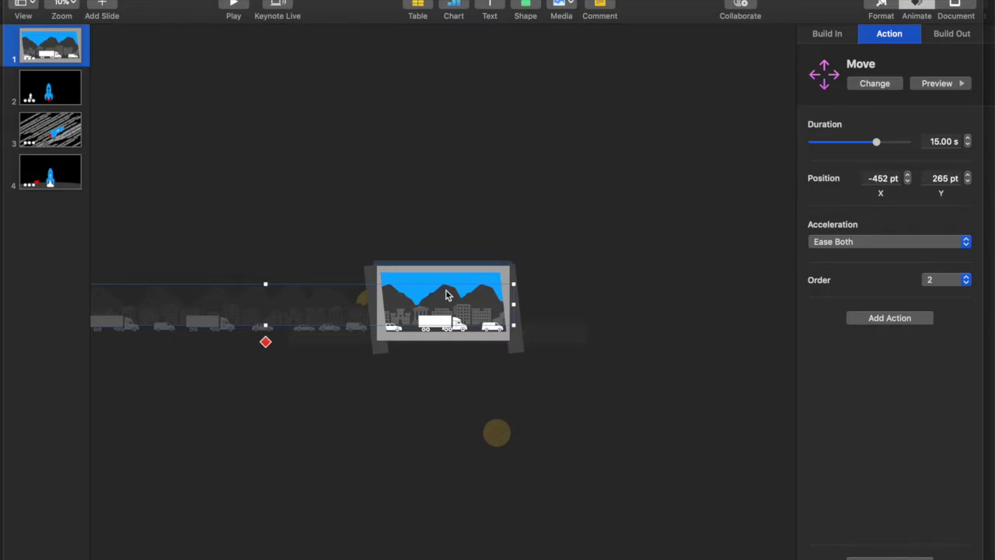
{"action": "left_click", "coordinate": [360, 372]}
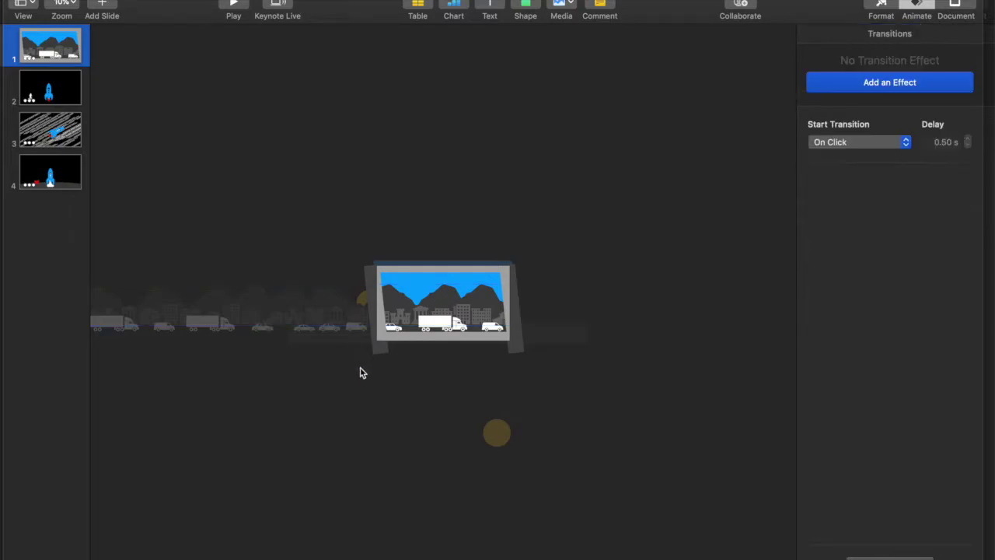
Move the highway vehicle strips up above the TV frame, leaving only sky and dark ground
{"action": "scroll", "coordinate": [360, 372], "scroll_direction": "up", "scroll_amount": 3}
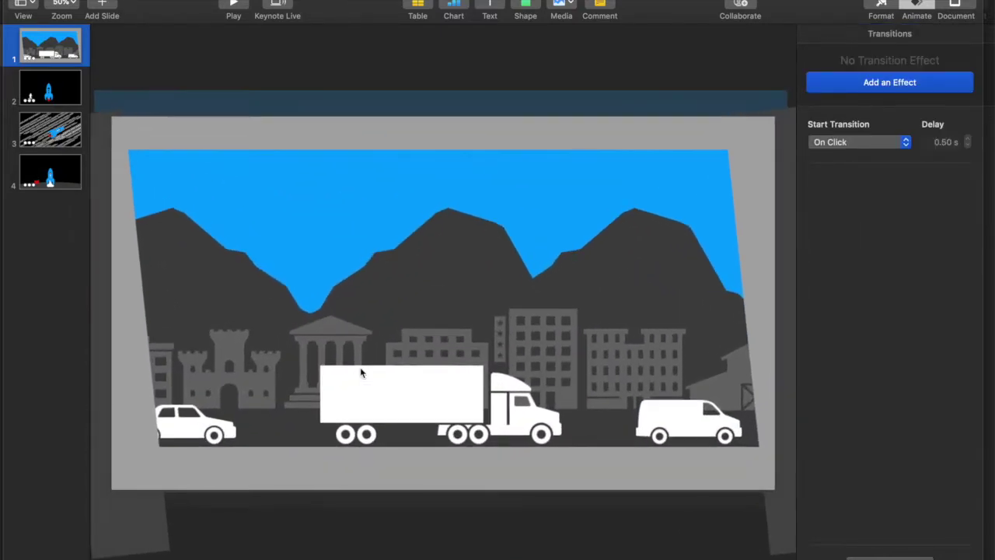
{"action": "scroll", "coordinate": [360, 372], "scroll_direction": "down", "scroll_amount": 2}
{"action": "scroll", "coordinate": [360, 373], "scroll_direction": "down", "scroll_amount": 3}
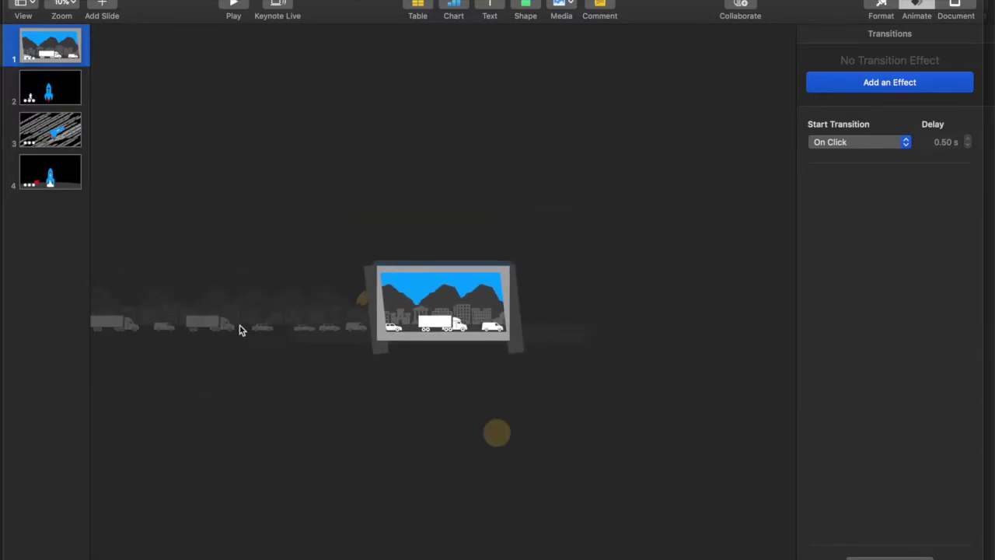
{"action": "left_click_drag", "start_coordinate": [178, 194], "coordinate": [184, 340]}
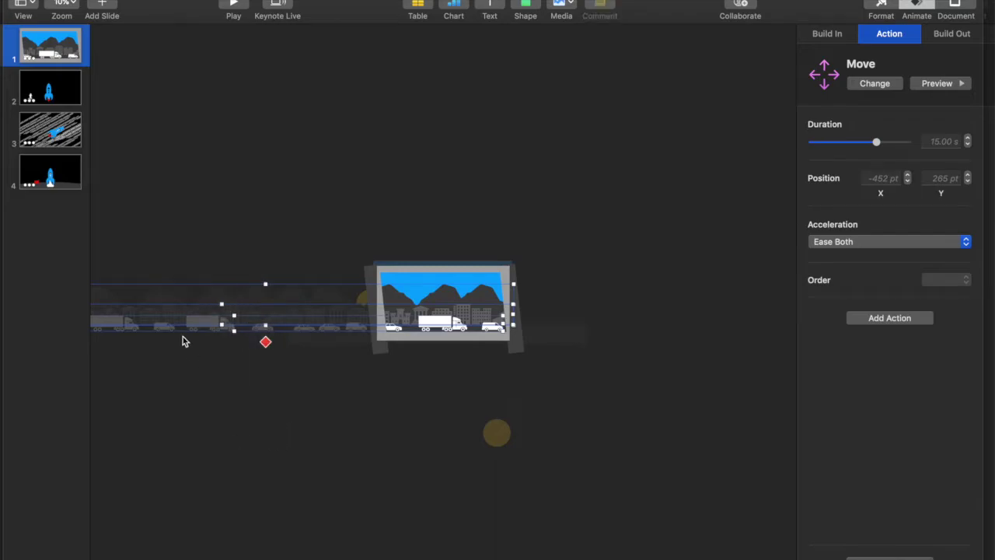
{"action": "left_click", "coordinate": [222, 317], "text": "shift"}
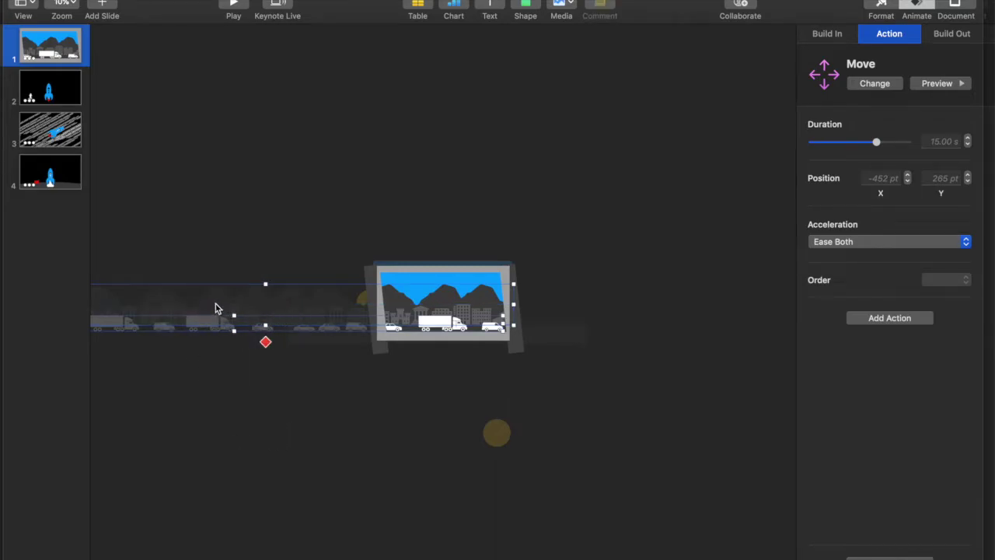
{"action": "left_click_drag", "start_coordinate": [216, 309], "coordinate": [440, 109]}
{"action": "key", "text": "super+z"}
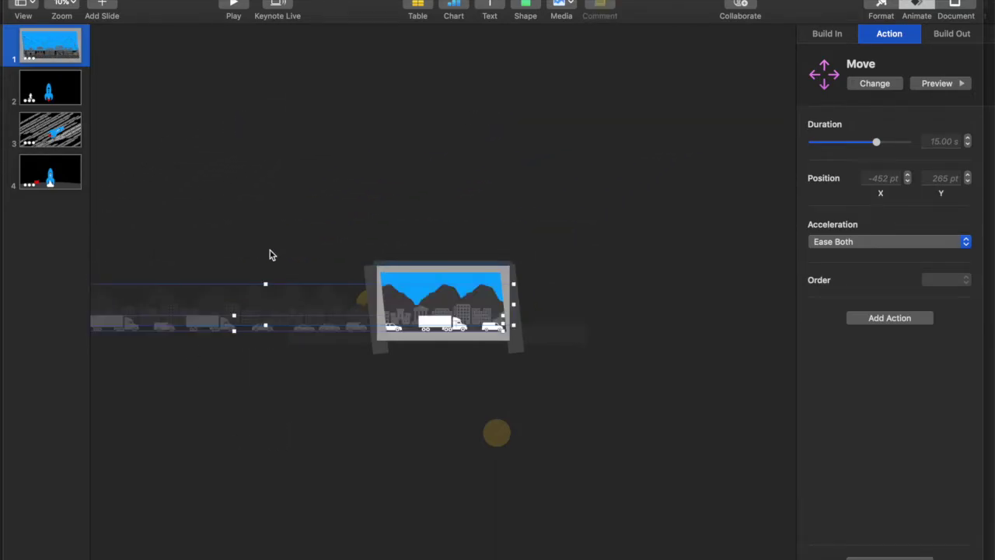
{"action": "left_click_drag", "start_coordinate": [153, 207], "coordinate": [261, 426]}
{"action": "left_click_drag", "start_coordinate": [202, 333], "coordinate": [435, 190]}
{"action": "left_click", "coordinate": [279, 238]}
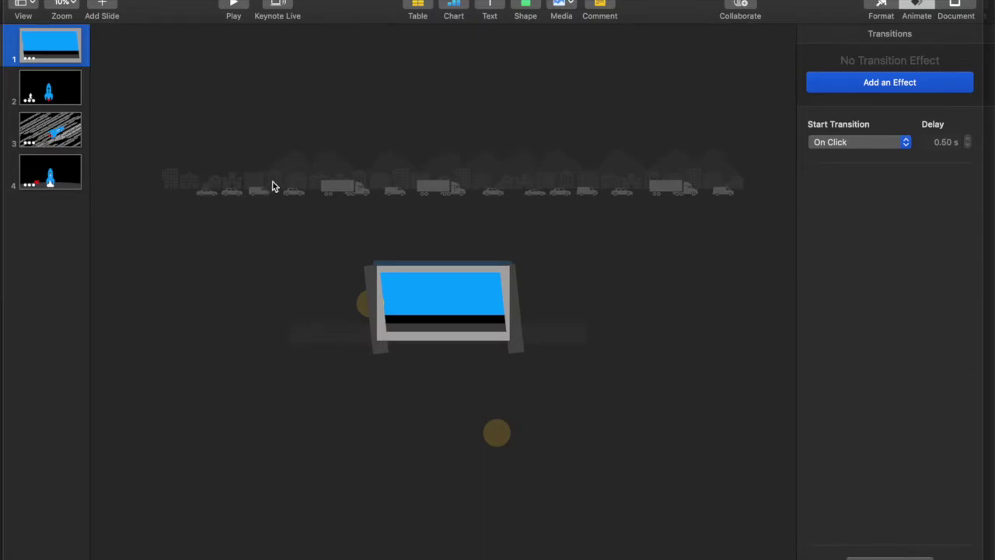
Try selecting individual vehicles and strips in the raised highway row
{"action": "left_click", "coordinate": [296, 170]}
{"action": "left_click", "coordinate": [218, 183]}
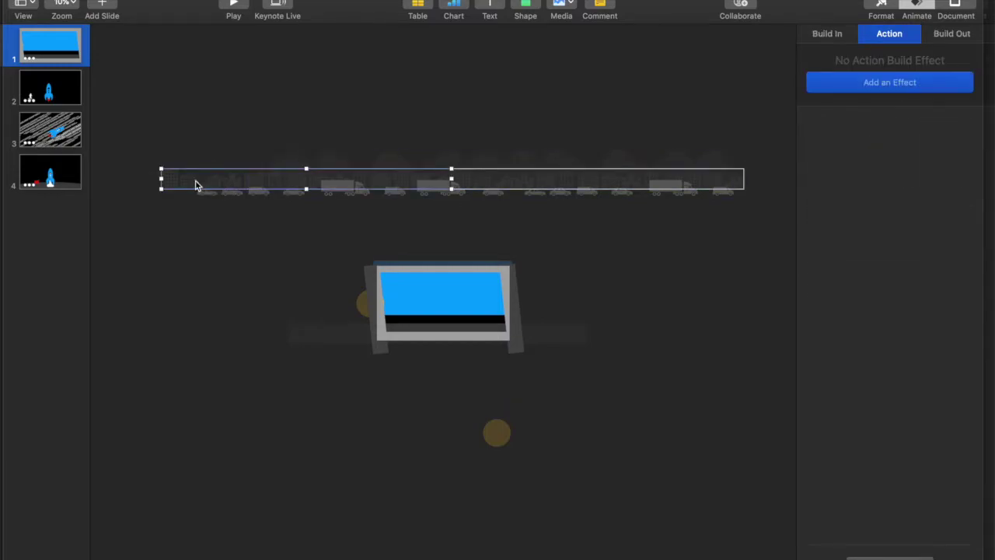
{"action": "left_click", "coordinate": [189, 179]}
{"action": "left_click_drag", "start_coordinate": [136, 163], "coordinate": [231, 189]}
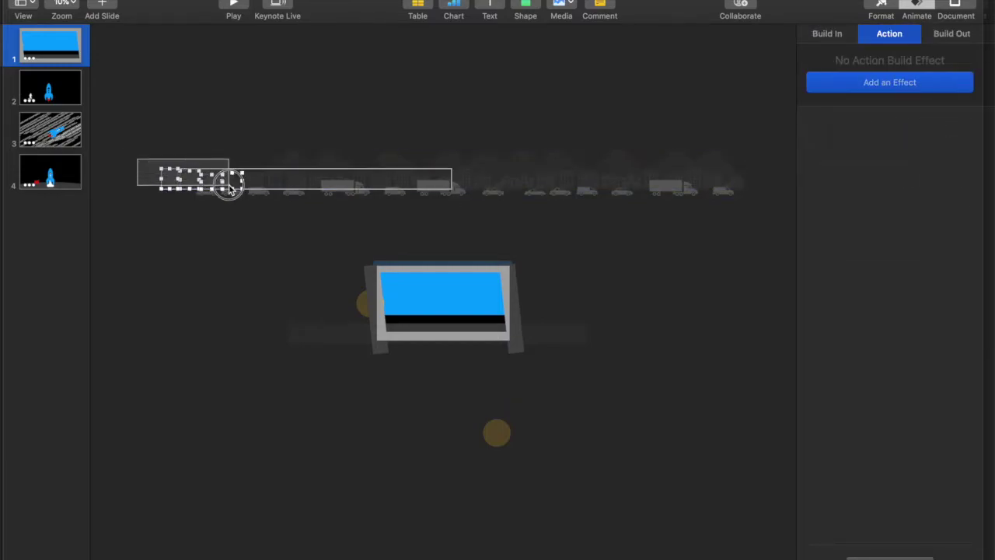
{"action": "left_click", "coordinate": [227, 183], "text": "shift"}
{"action": "left_click", "coordinate": [225, 184]}
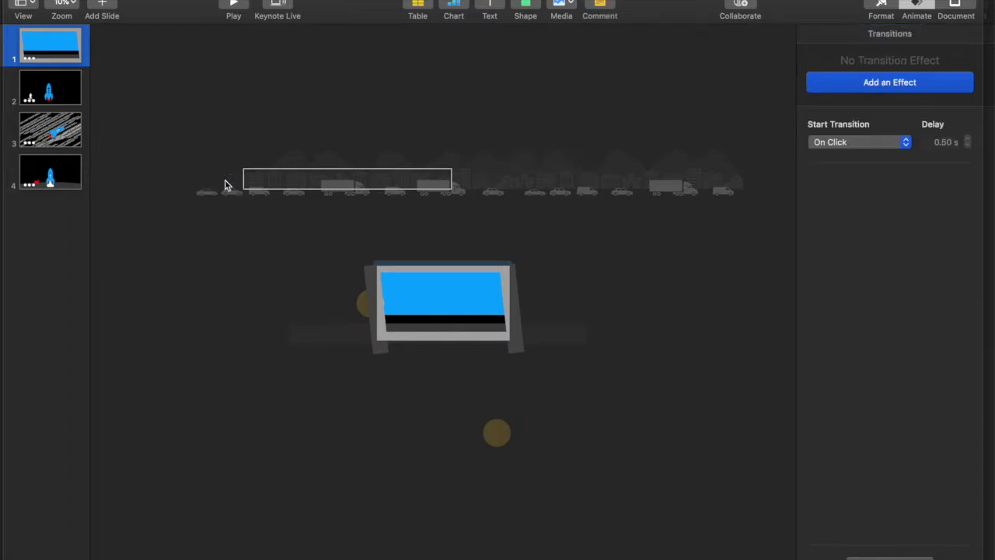
{"action": "left_click", "coordinate": [199, 188]}
{"action": "left_click", "coordinate": [201, 194]}
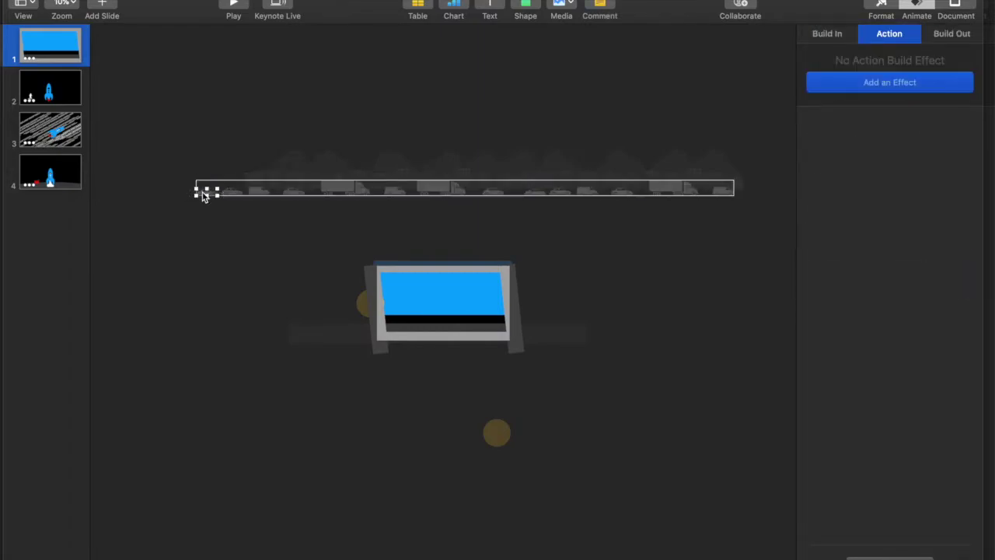
{"action": "left_click_drag", "start_coordinate": [165, 174], "coordinate": [231, 210]}
{"action": "left_click", "coordinate": [230, 210]}
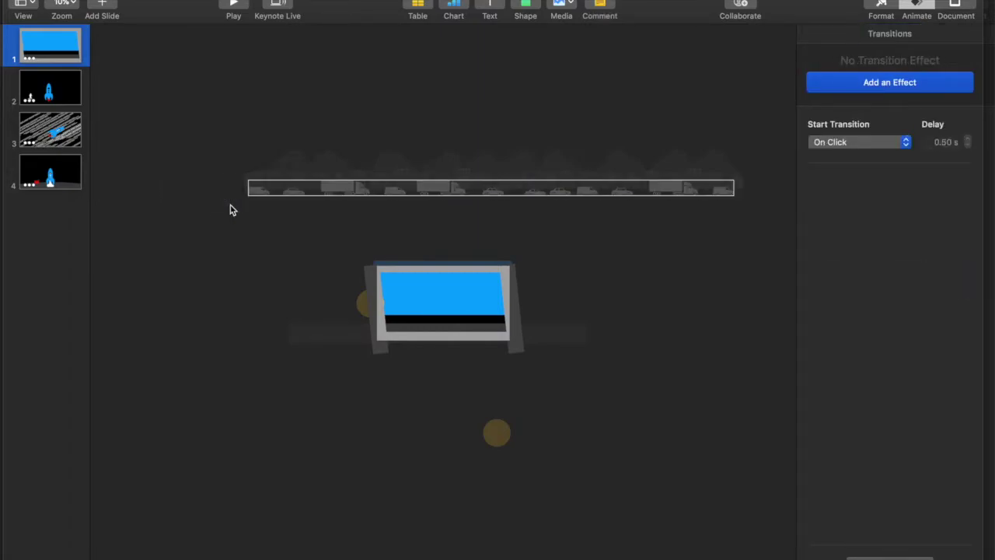
Select all the highway strips and return them into the TV screen
{"action": "left_click_drag", "start_coordinate": [209, 124], "coordinate": [751, 231]}
{"action": "left_click", "coordinate": [729, 184]}
{"action": "left_click_drag", "start_coordinate": [729, 183], "coordinate": [494, 317]}
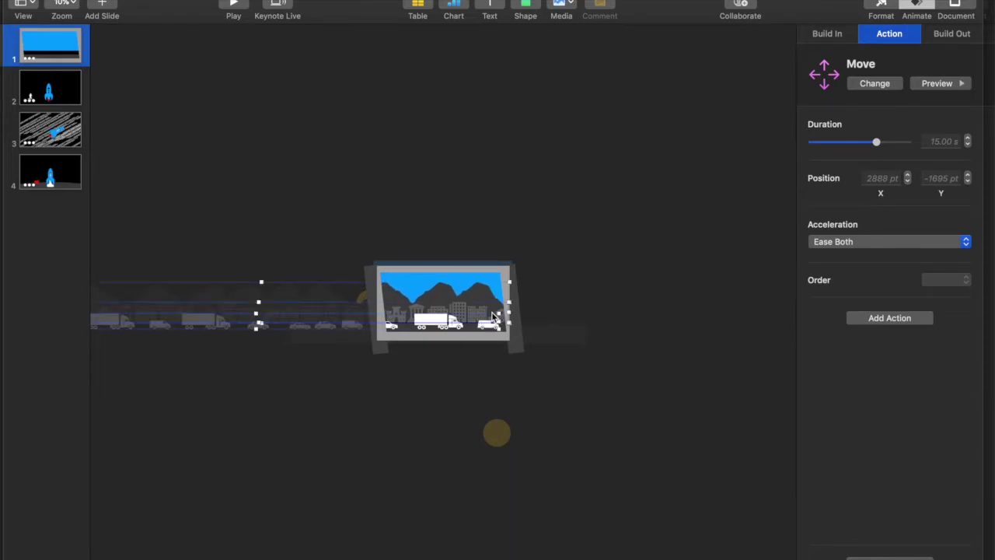
{"action": "left_click", "coordinate": [370, 386]}
Shorten the strip's 5-second Move so its path ends at 138 pt X, 689 pt Y
{"action": "left_click", "coordinate": [194, 331]}
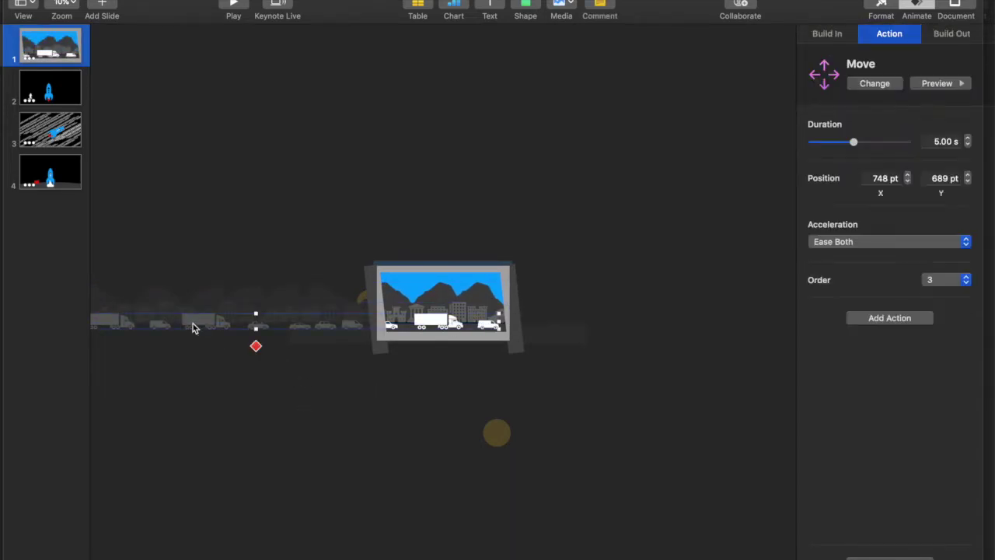
{"action": "left_click", "coordinate": [256, 348]}
{"action": "left_click", "coordinate": [709, 331]}
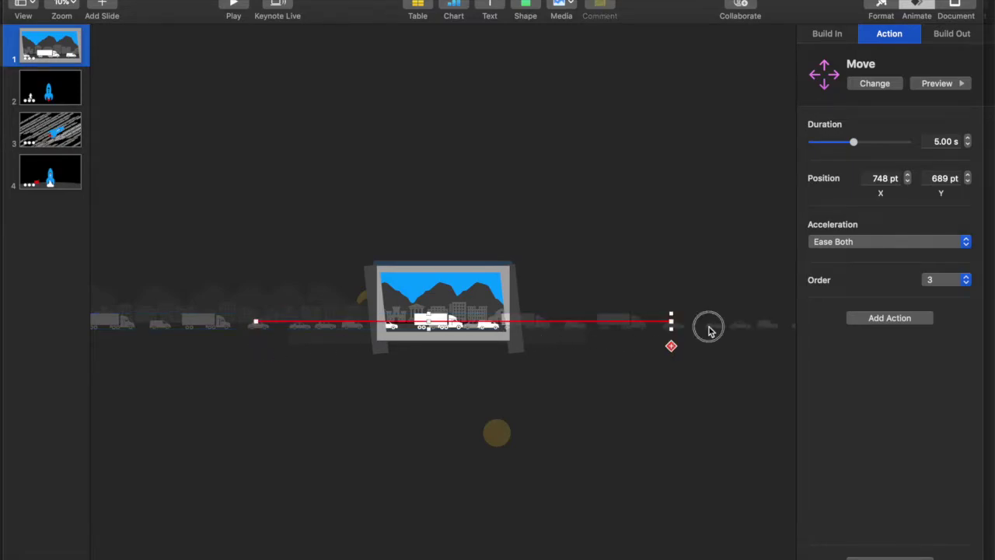
{"action": "left_click_drag", "start_coordinate": [709, 330], "coordinate": [792, 331]}
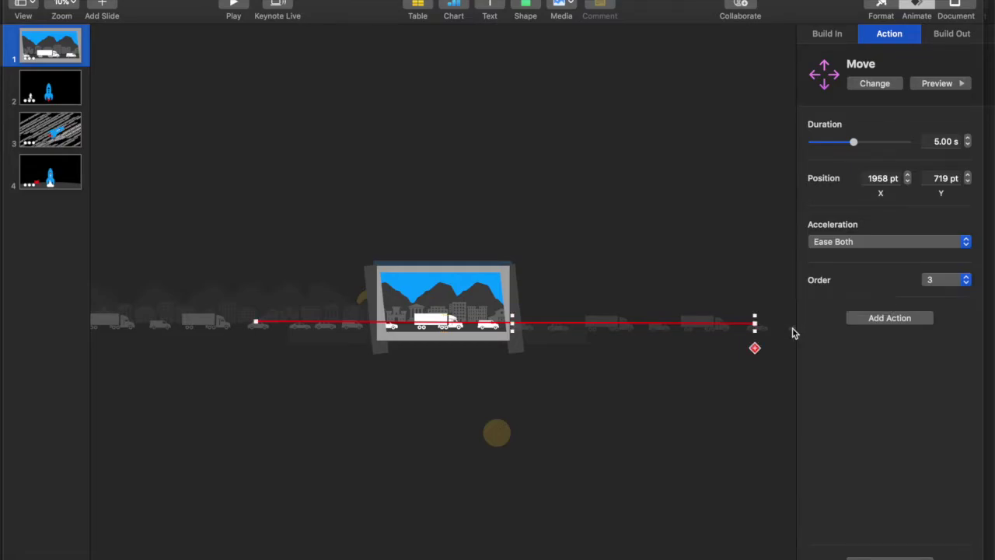
{"action": "left_click", "coordinate": [527, 331]}
{"action": "left_click_drag", "start_coordinate": [527, 331], "coordinate": [400, 327]}
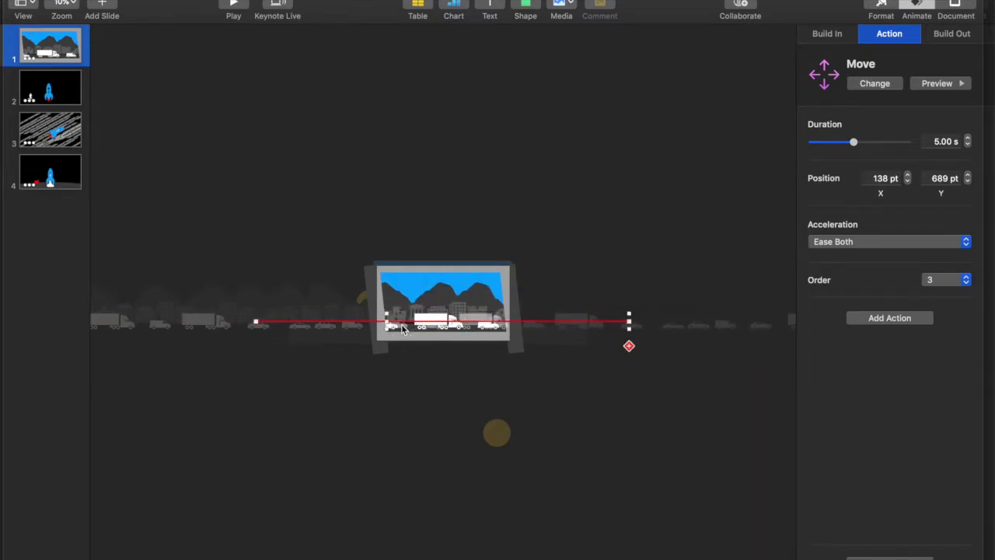
Move the 9-second strip's motion-path end to about 135 pt X
{"action": "left_click", "coordinate": [231, 314]}
{"action": "left_click", "coordinate": [259, 339]}
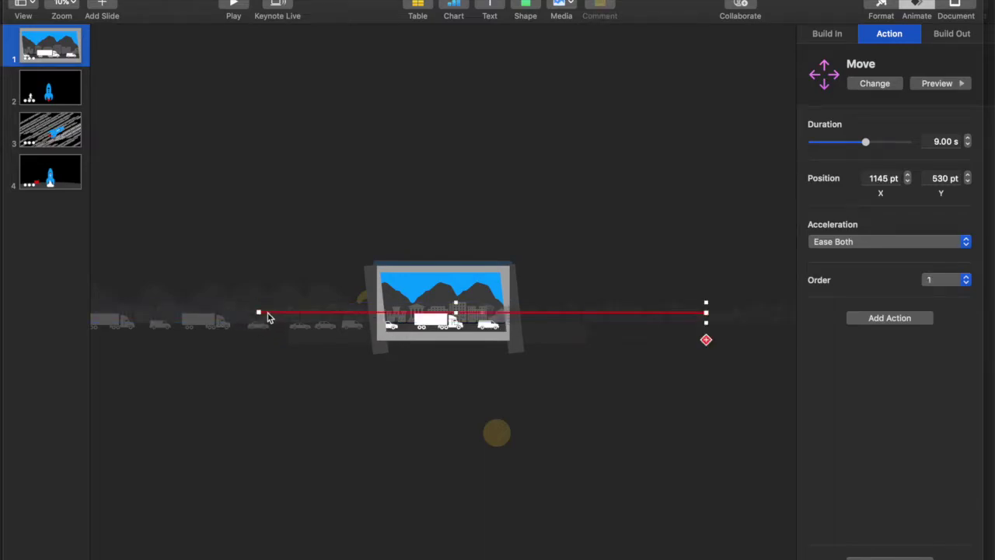
{"action": "left_click_drag", "start_coordinate": [644, 316], "coordinate": [570, 318]}
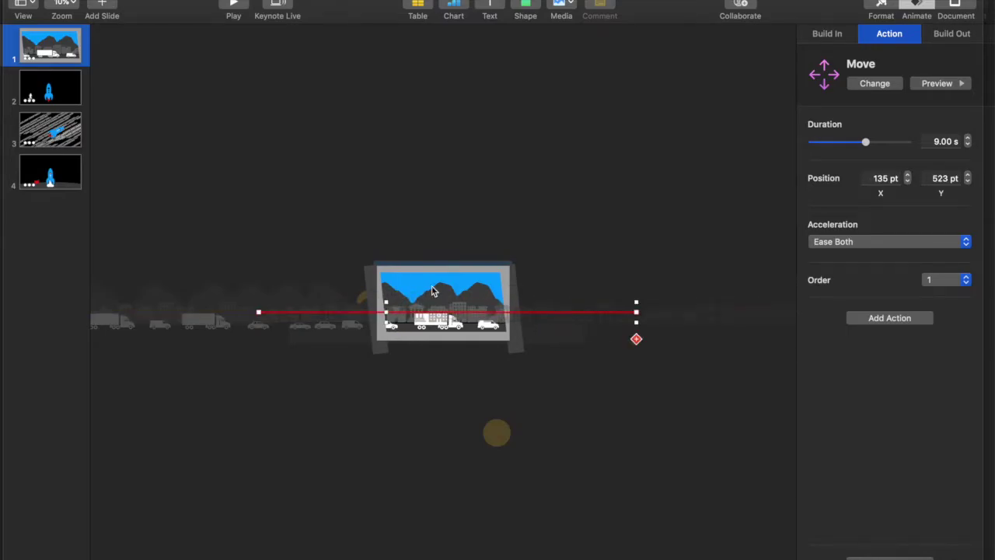
Move the 15-second strip's motion-path end to 128 pt, 235 pt
{"action": "left_click", "coordinate": [334, 321]}
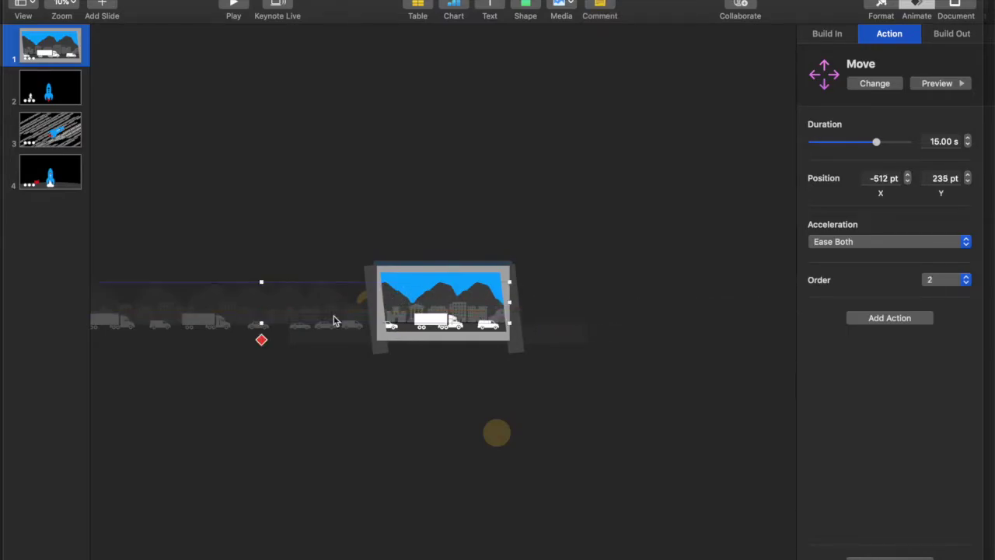
{"action": "left_click", "coordinate": [262, 345]}
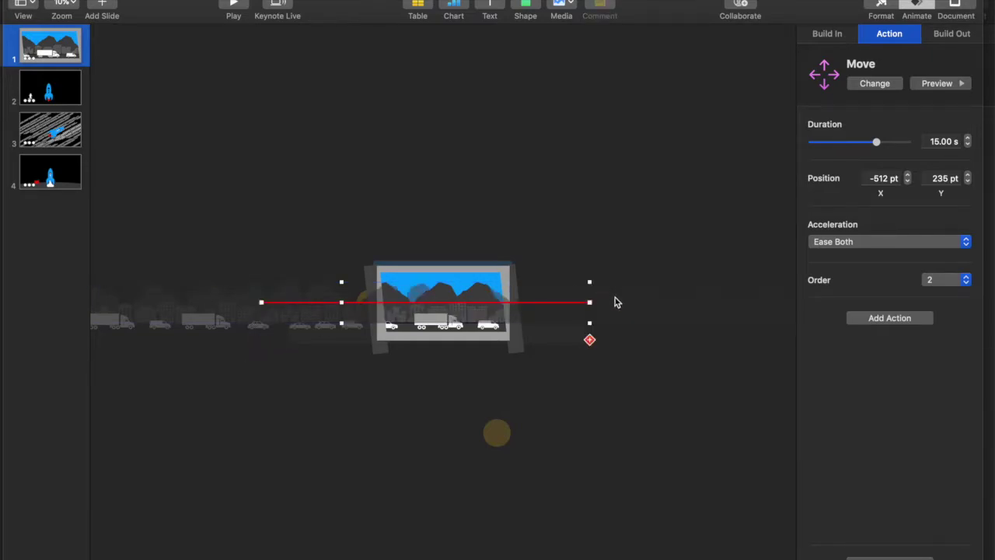
{"action": "left_click_drag", "start_coordinate": [615, 302], "coordinate": [659, 302]}
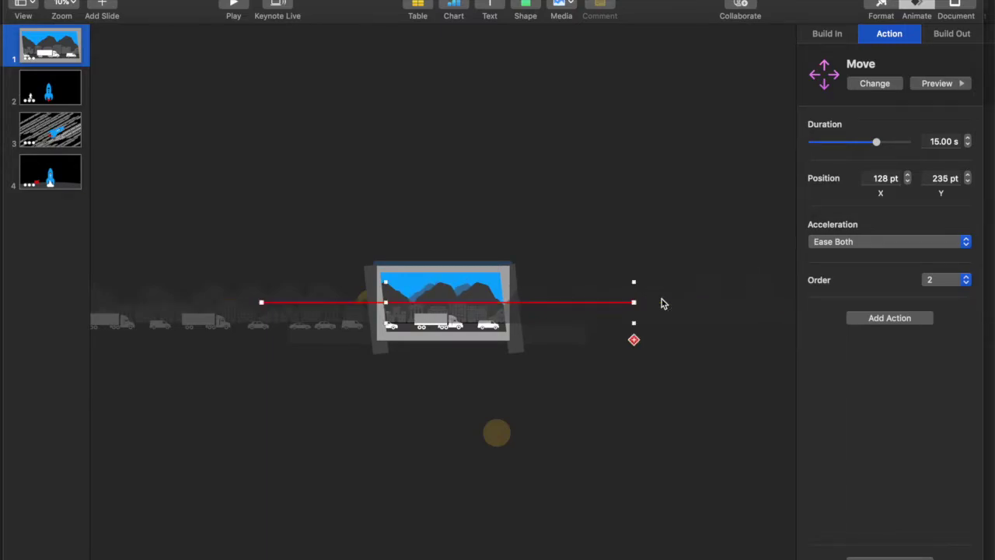
{"action": "left_click", "coordinate": [611, 445]}
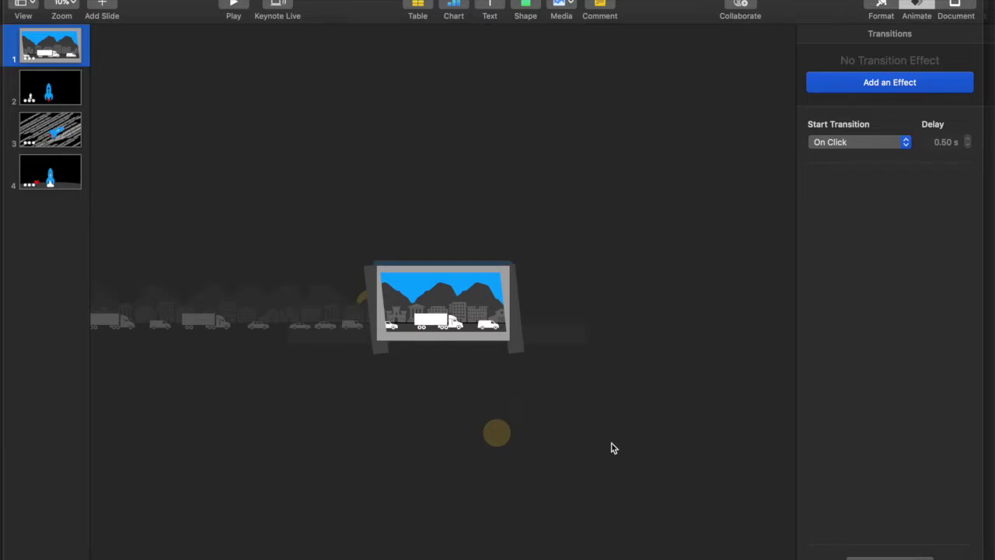
Set the round object's clockwise Rotate action to 110° over 7.00 s with Ease Both
{"action": "left_click", "coordinate": [498, 440]}
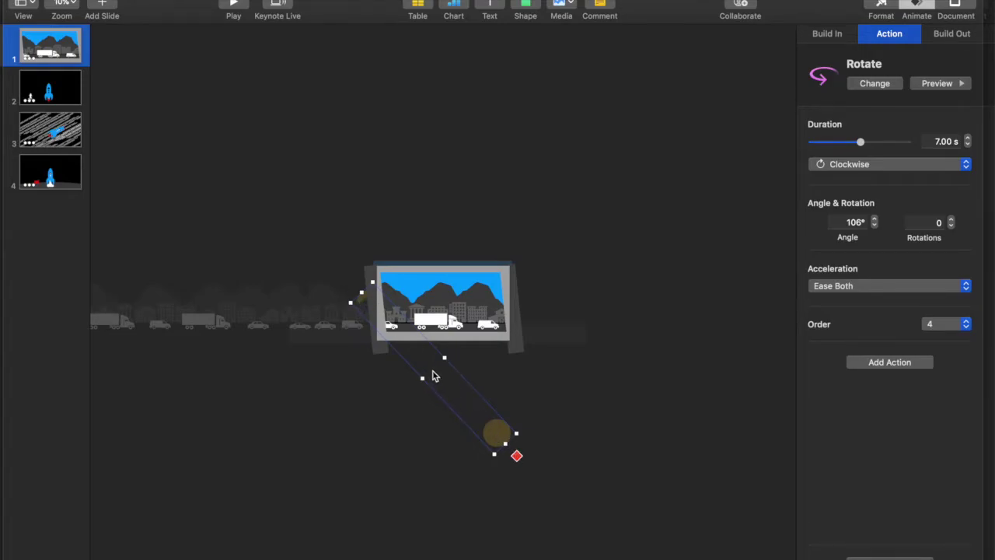
{"action": "left_click", "coordinate": [517, 457]}
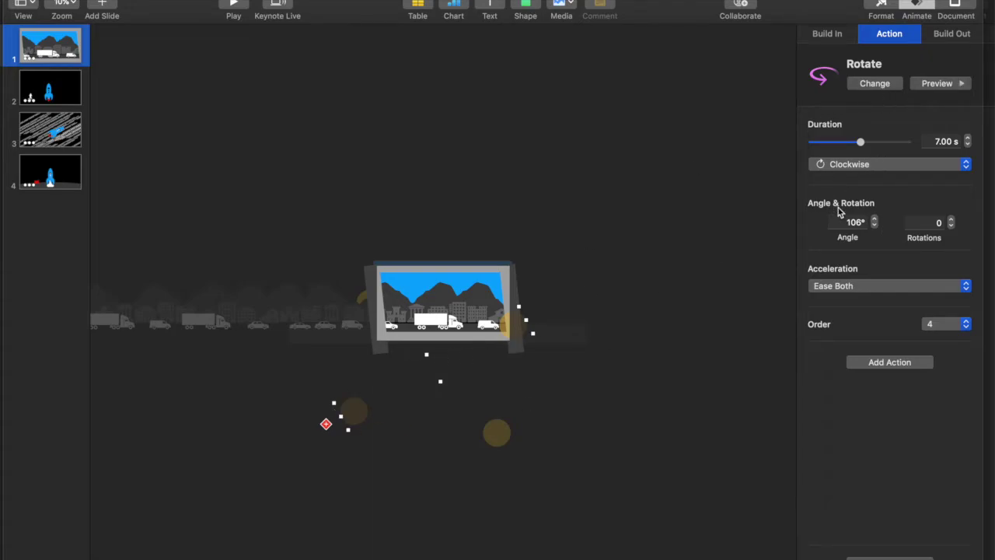
{"action": "left_click", "coordinate": [874, 227]}
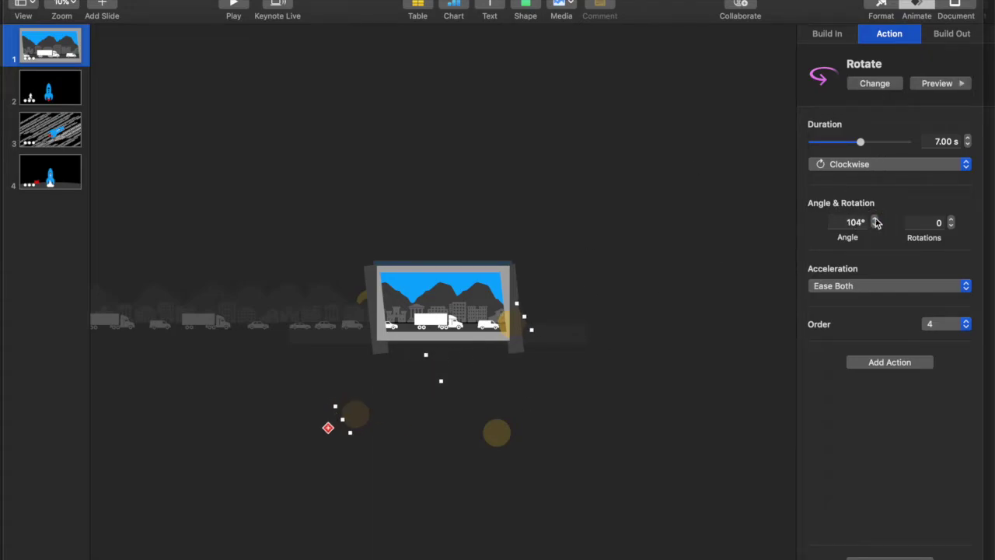
{"action": "left_click", "coordinate": [875, 225]}
{"action": "left_click", "coordinate": [875, 225]}
{"action": "left_click", "coordinate": [876, 225]}
{"action": "left_click", "coordinate": [875, 225]}
{"action": "left_click", "coordinate": [875, 221]}
{"action": "left_click", "coordinate": [874, 221]}
{"action": "left_click", "coordinate": [874, 221]}
{"action": "left_click", "coordinate": [875, 220]}
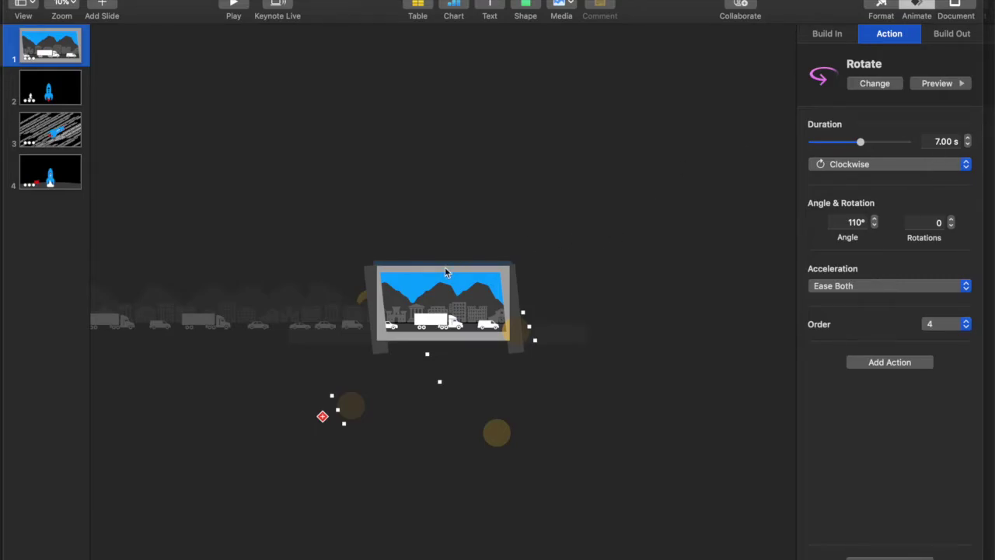
{"action": "left_click", "coordinate": [391, 240]}
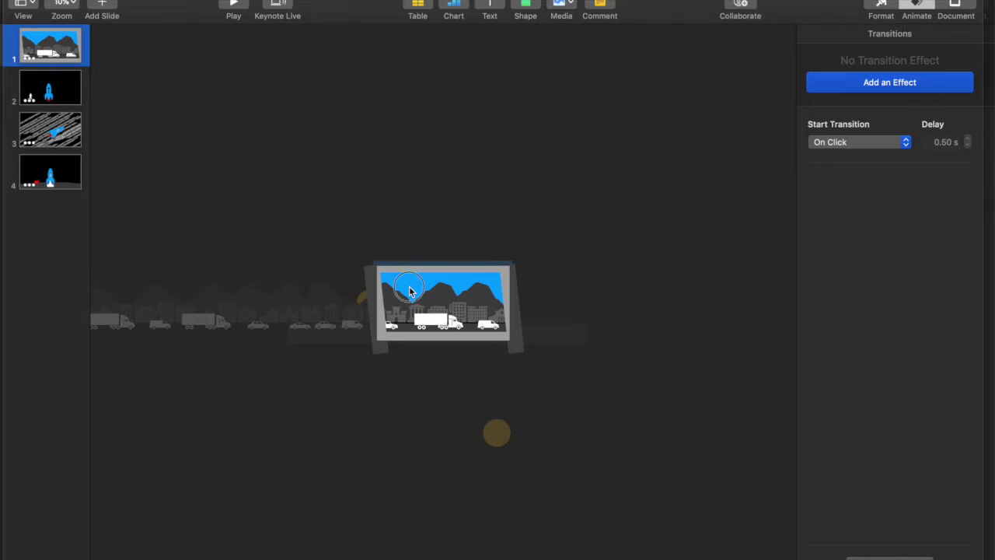
{"action": "left_click", "coordinate": [410, 292]}
Preview the billboard image's Fade and Scale build-in, then view its 4.50 s build-out
{"action": "left_click", "coordinate": [838, 39]}
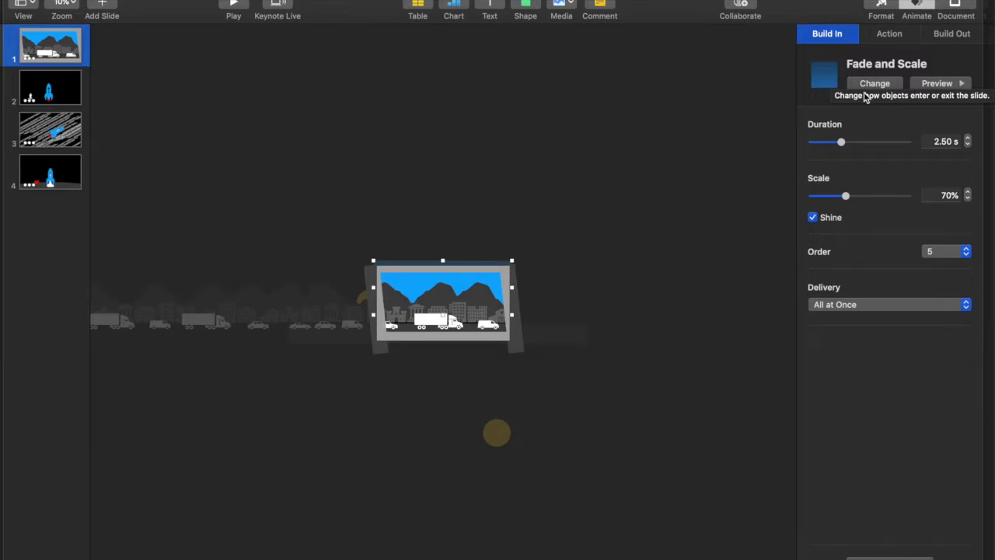
{"action": "left_click", "coordinate": [926, 83]}
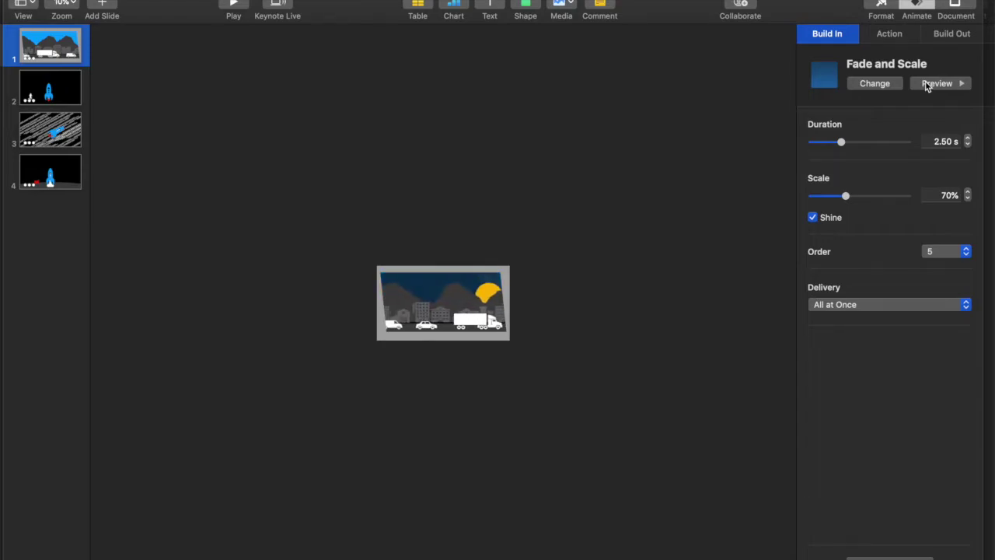
{"action": "left_click", "coordinate": [945, 38]}
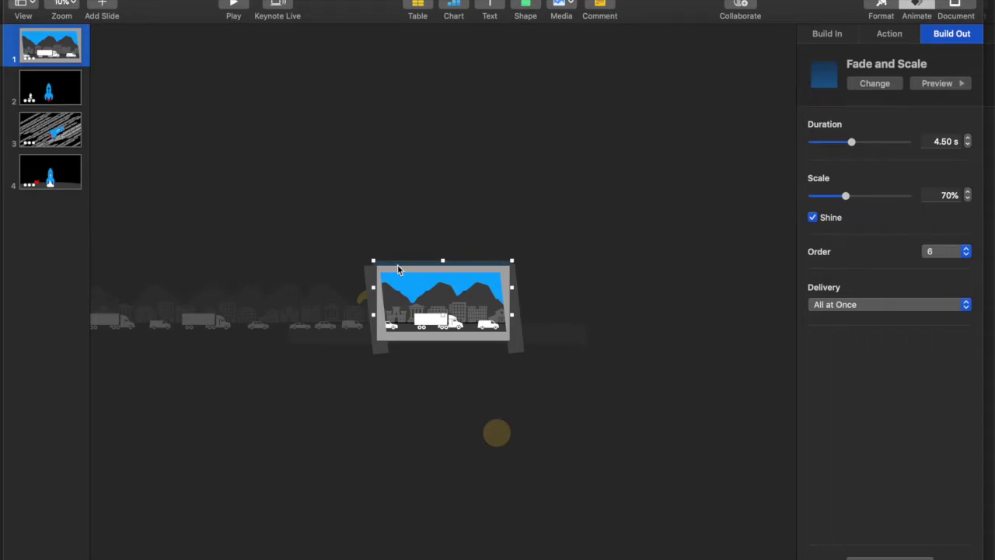
{"action": "left_click", "coordinate": [340, 246]}
{"action": "left_click", "coordinate": [394, 286]}
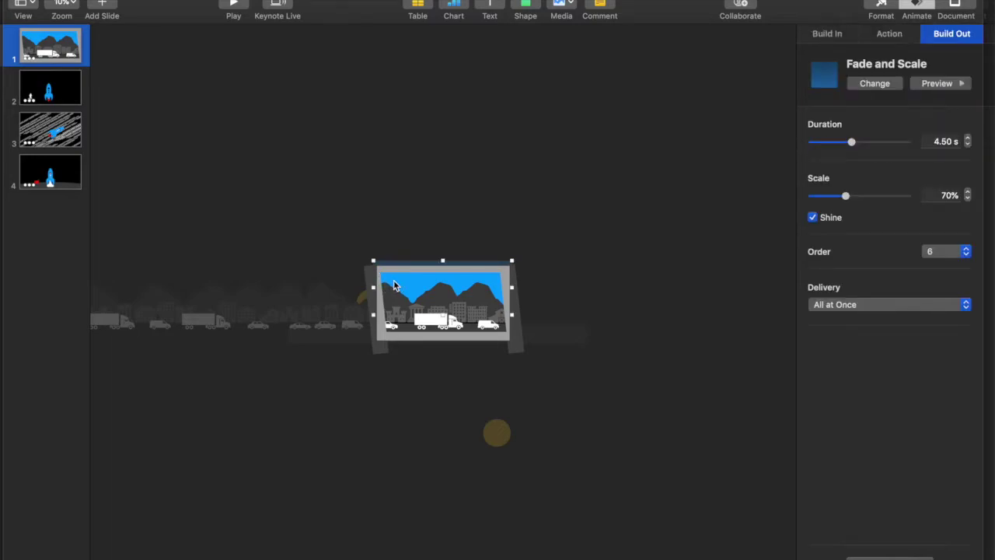
{"action": "left_click", "coordinate": [817, 36]}
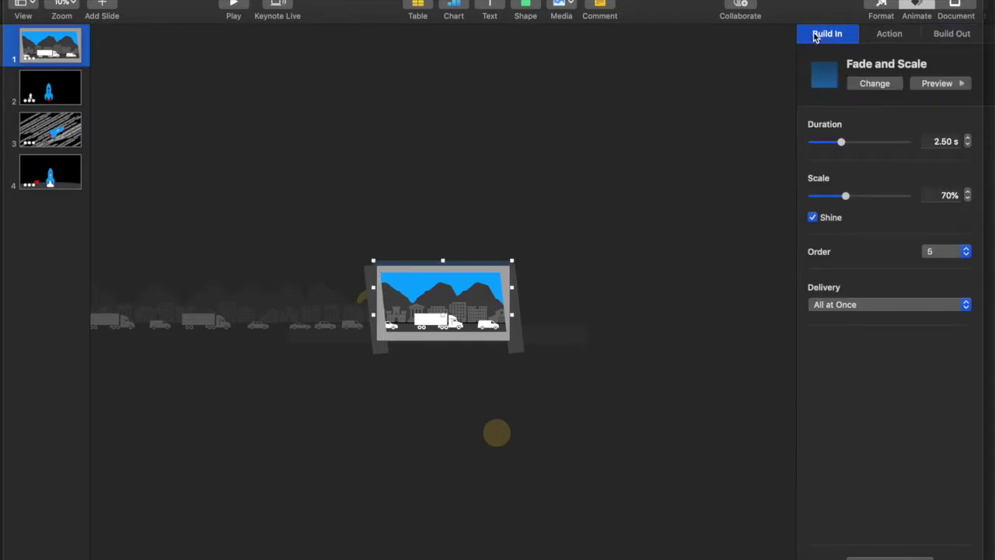
{"action": "left_click", "coordinate": [948, 37]}
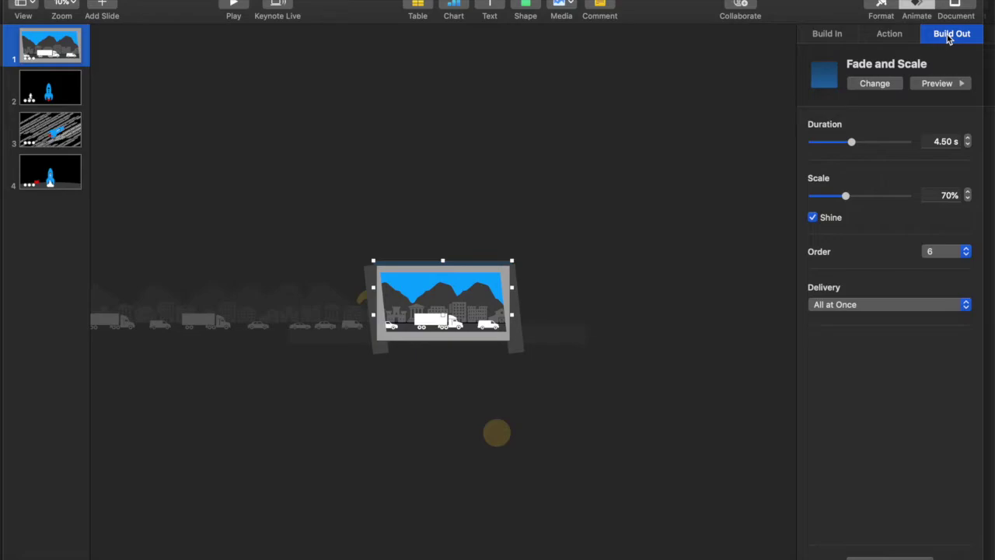
{"action": "left_click", "coordinate": [892, 37]}
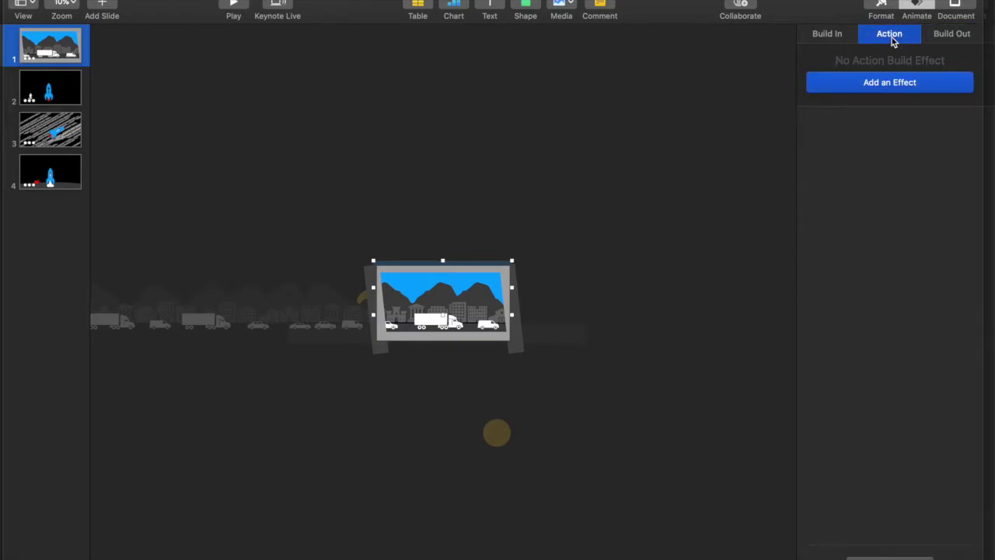
{"action": "left_click", "coordinate": [881, 83]}
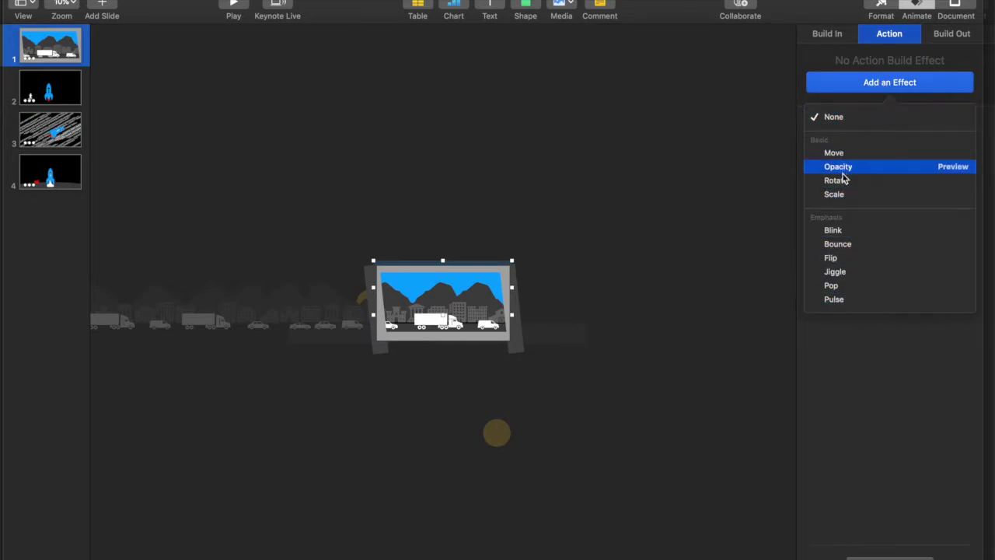
{"action": "left_click", "coordinate": [832, 33]}
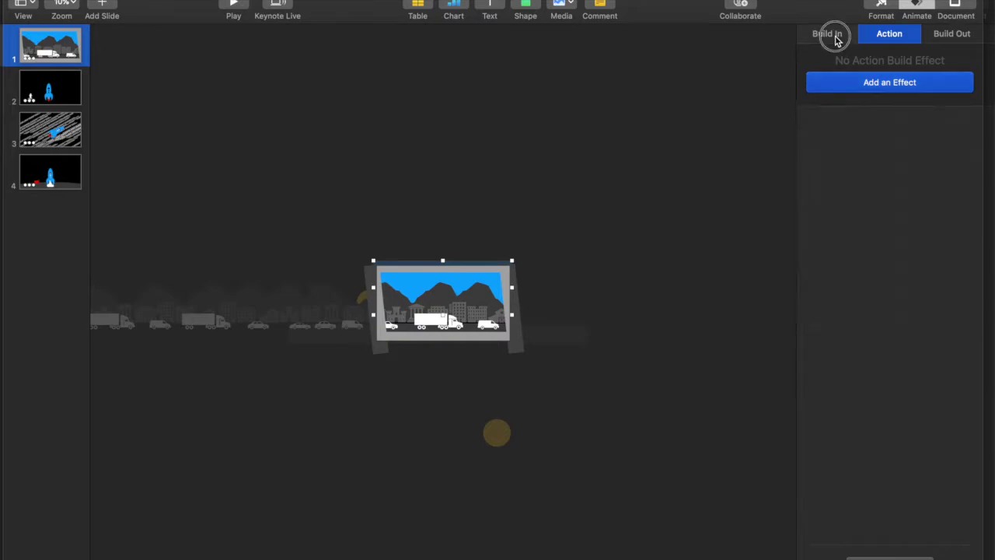
{"action": "left_click", "coordinate": [869, 86]}
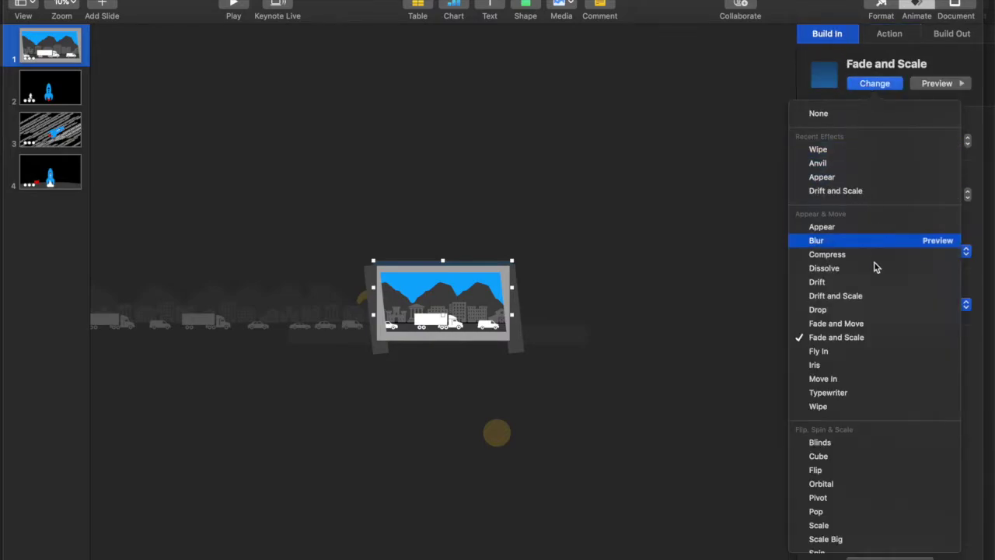
{"action": "scroll", "coordinate": [881, 349], "scroll_direction": "down", "scroll_amount": 5}
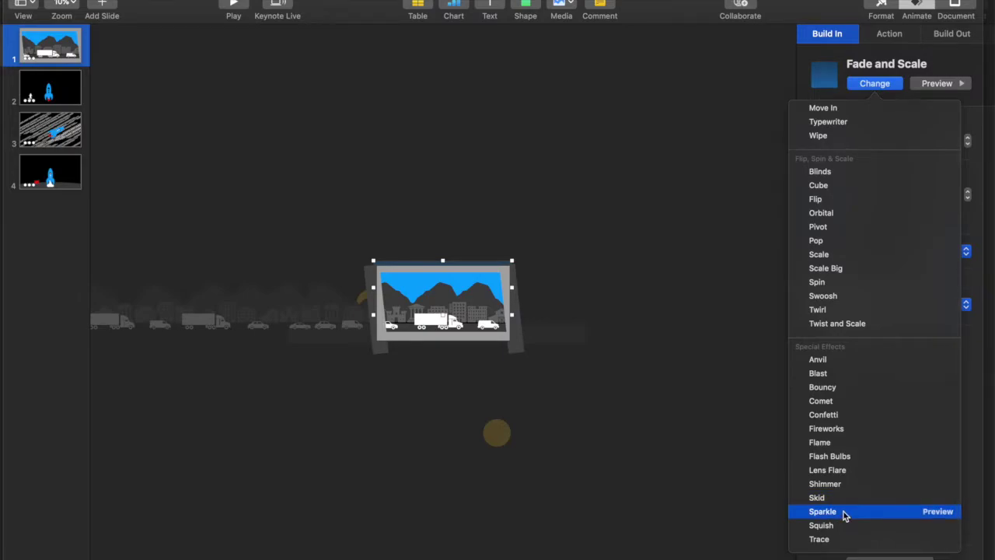
Play the slideshow, then open slide 2 with the rocket scene
{"action": "left_click", "coordinate": [607, 294]}
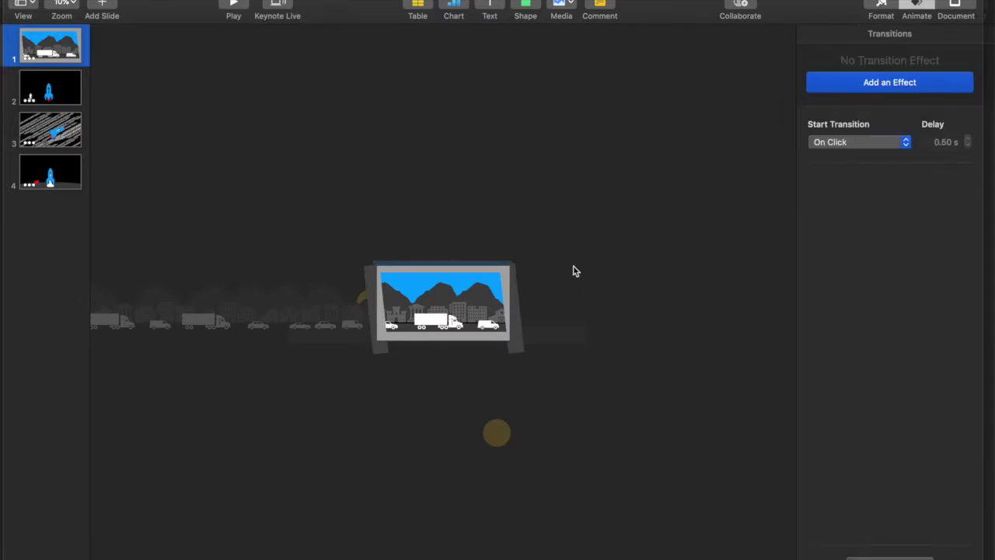
{"action": "left_click", "coordinate": [233, 8]}
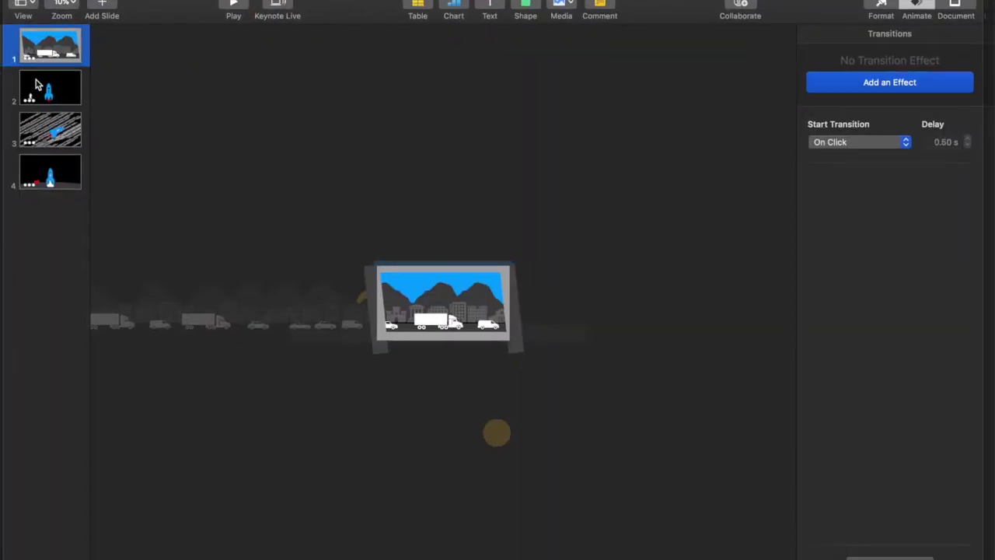
{"action": "left_click", "coordinate": [35, 88]}
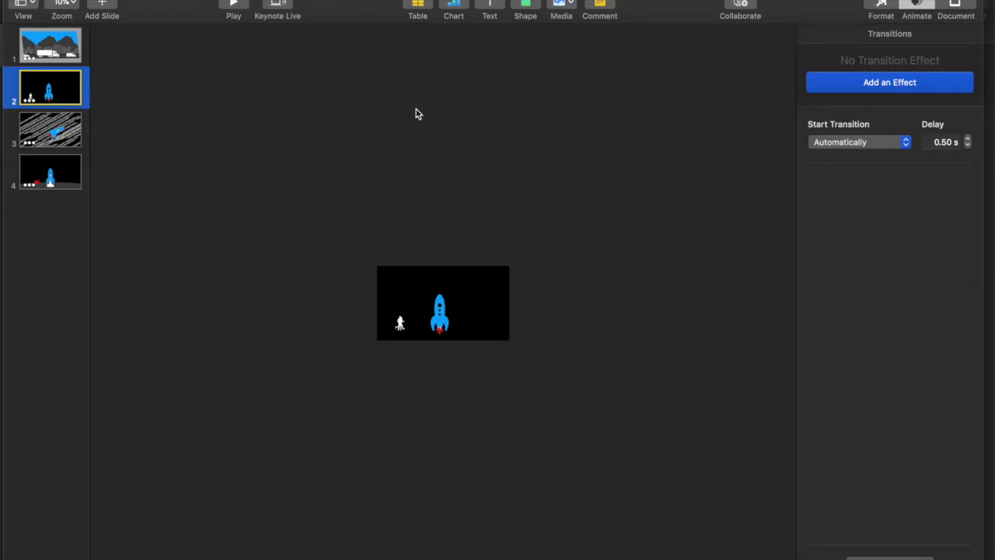
Zoom to 60% and review slide 1's build order, selecting the first group's Move build
{"action": "scroll", "coordinate": [386, 243], "scroll_direction": "up", "scroll_amount": 5}
{"action": "scroll", "coordinate": [388, 245], "scroll_direction": "up", "scroll_amount": 4}
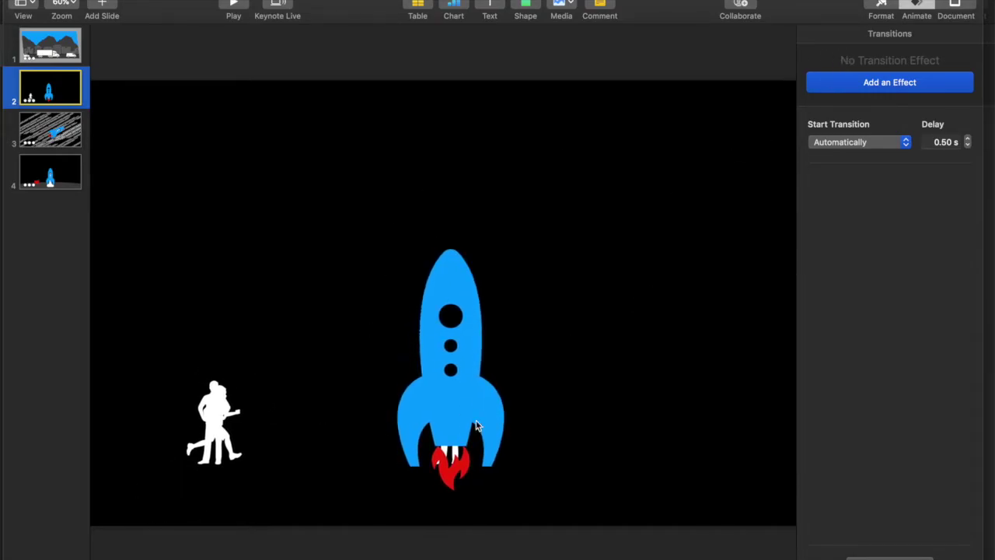
{"action": "left_click", "coordinate": [45, 51]}
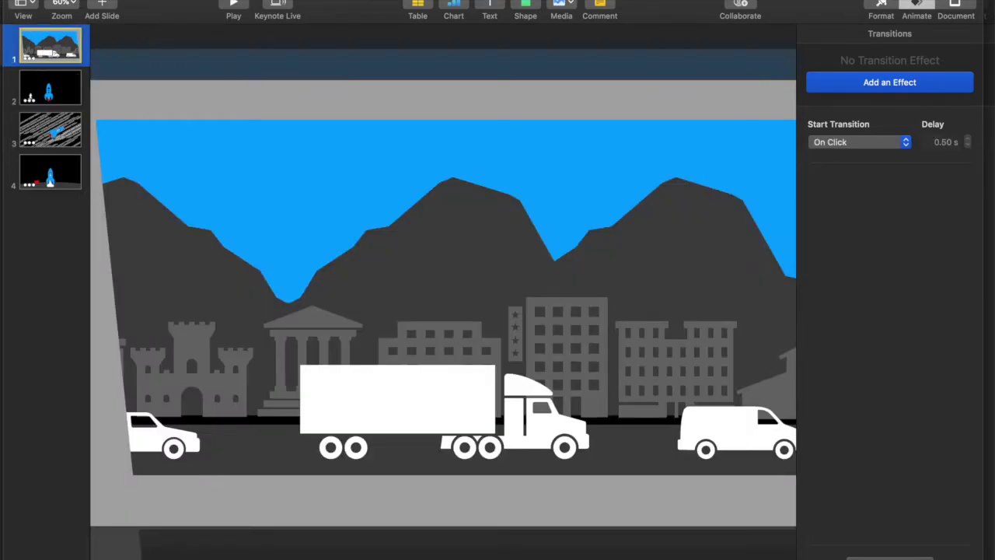
{"action": "left_click", "coordinate": [890, 555]}
{"action": "left_click", "coordinate": [754, 64]}
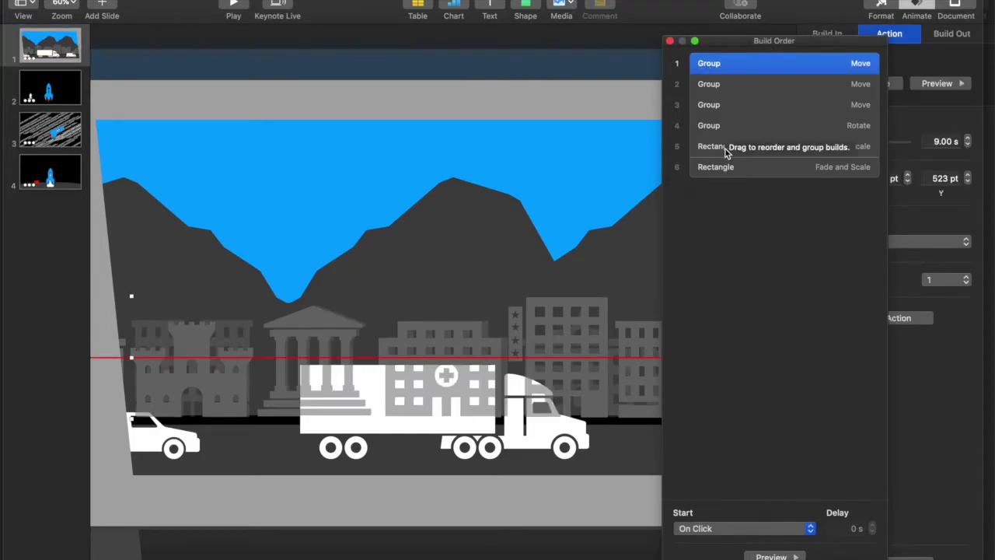
Close slide 1's build order and show slide 2's ten-build order list
{"action": "left_click", "coordinate": [669, 42]}
{"action": "left_click", "coordinate": [51, 84]}
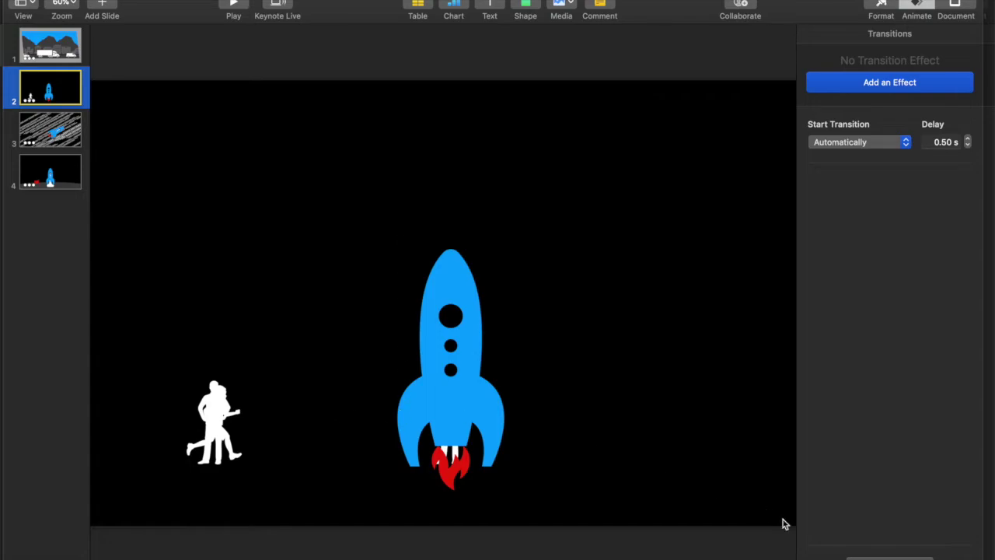
{"action": "left_click", "coordinate": [889, 555]}
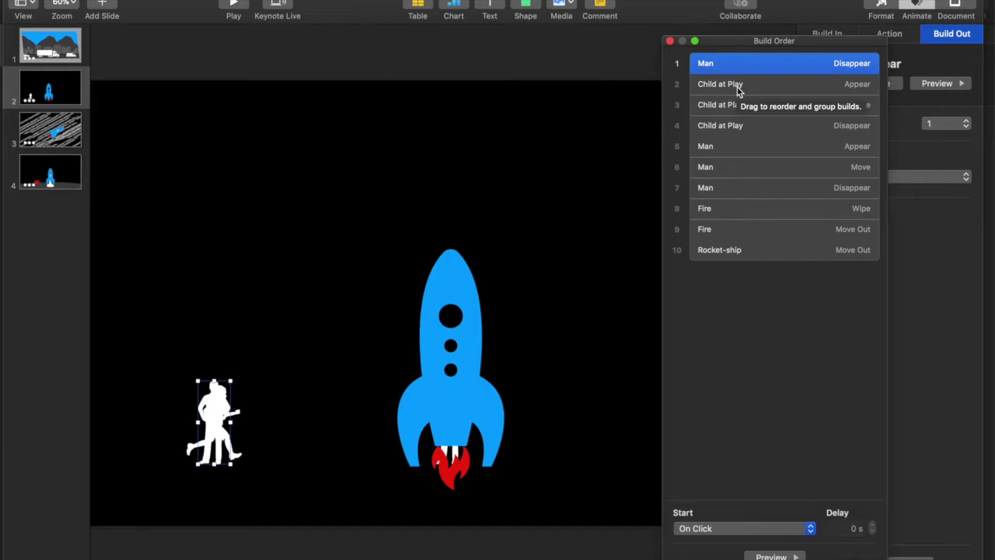
{"action": "left_click", "coordinate": [737, 90]}
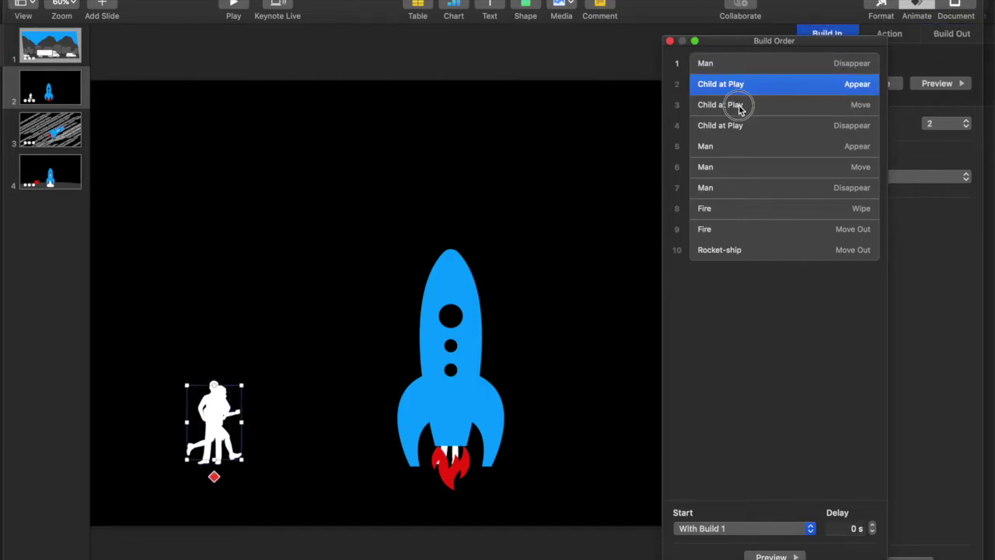
{"action": "left_click", "coordinate": [740, 107]}
{"action": "left_click", "coordinate": [740, 128]}
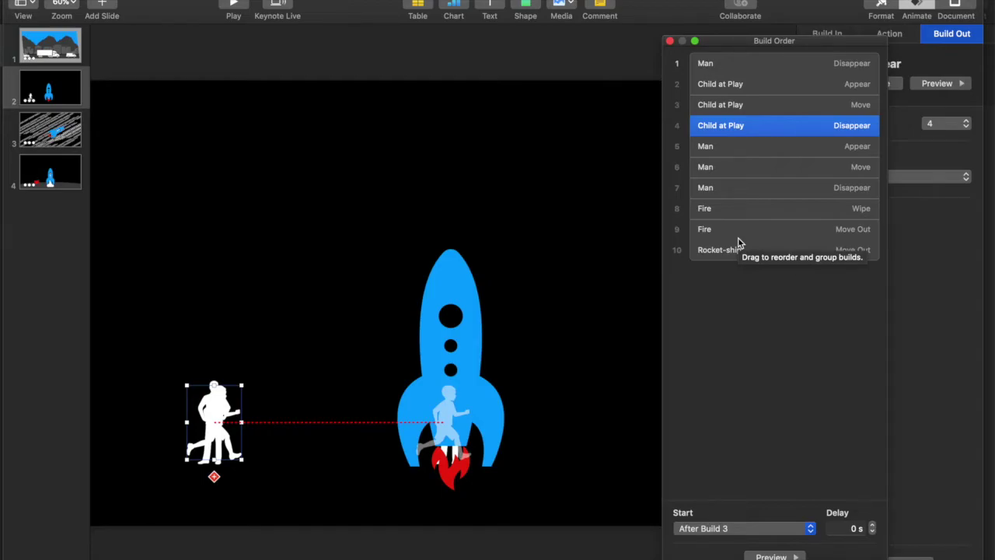
{"action": "left_click", "coordinate": [739, 66]}
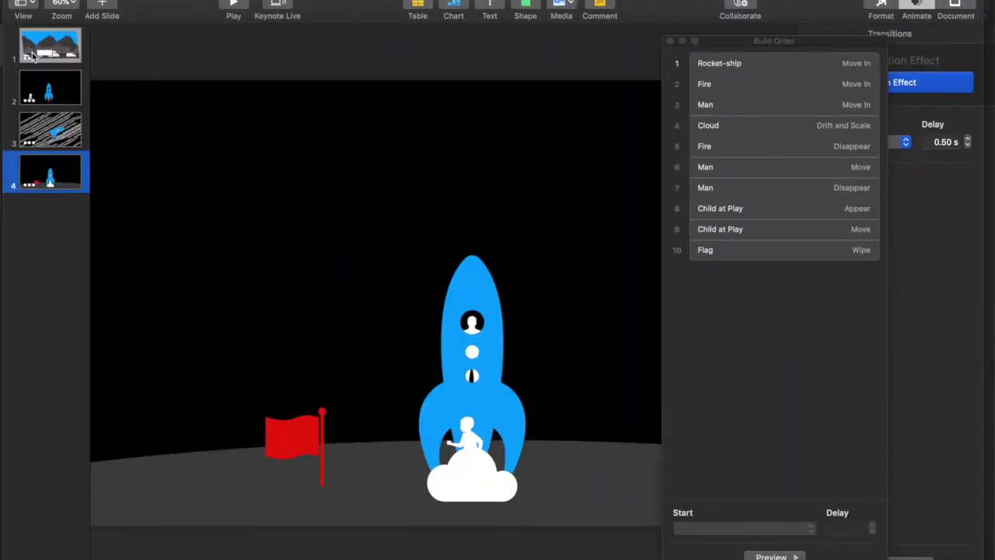
{"action": "left_click", "coordinate": [47, 91]}
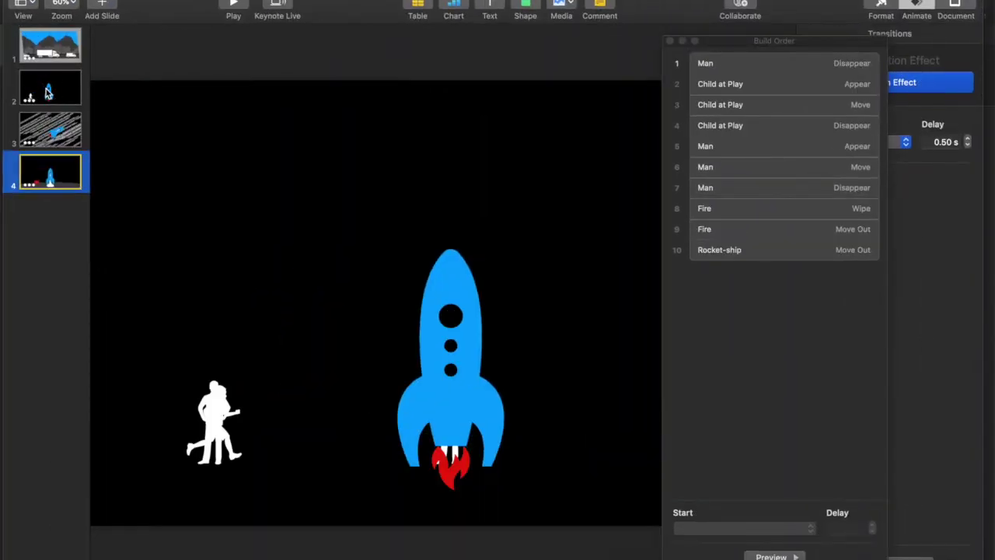
{"action": "left_click", "coordinate": [735, 68]}
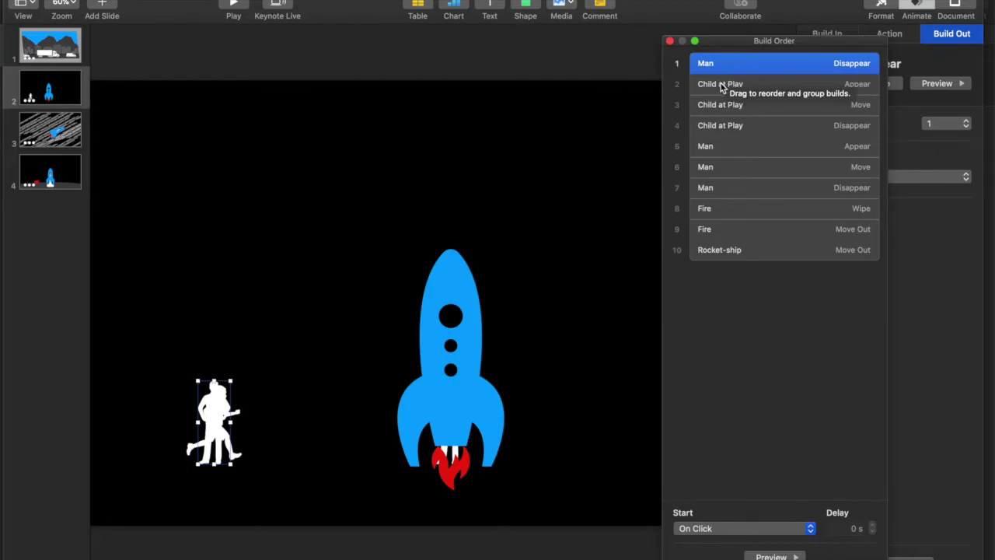
{"action": "left_click", "coordinate": [721, 86]}
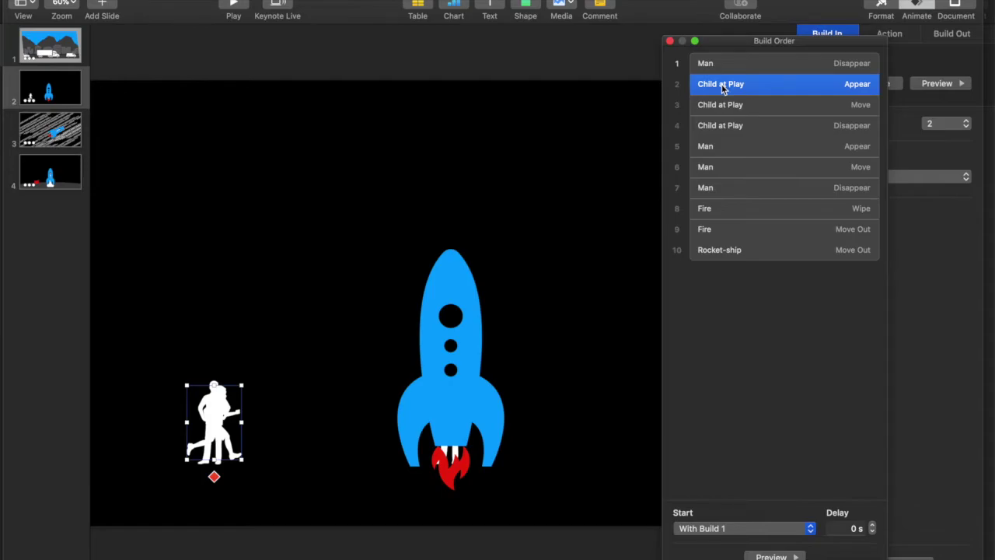
{"action": "left_click", "coordinate": [724, 105]}
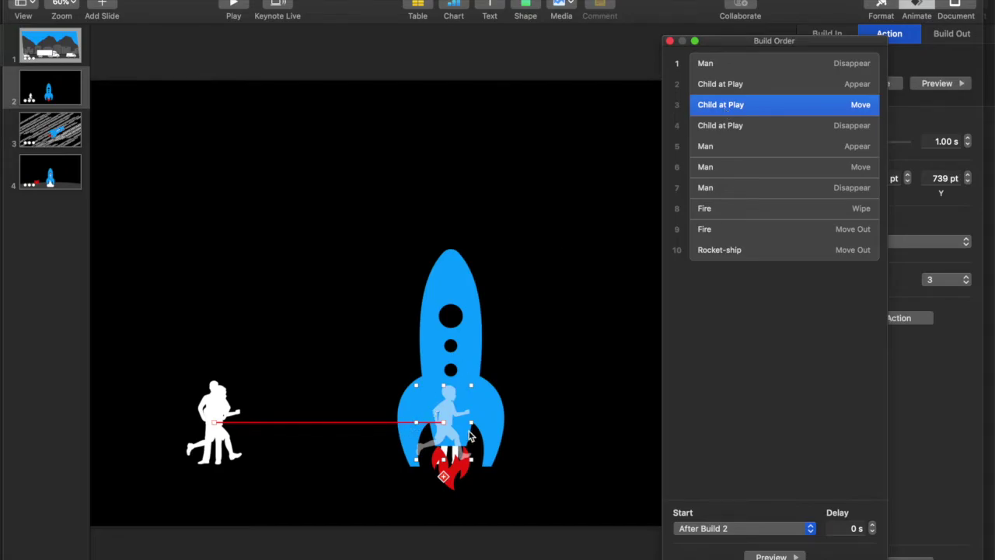
{"action": "left_click", "coordinate": [771, 133]}
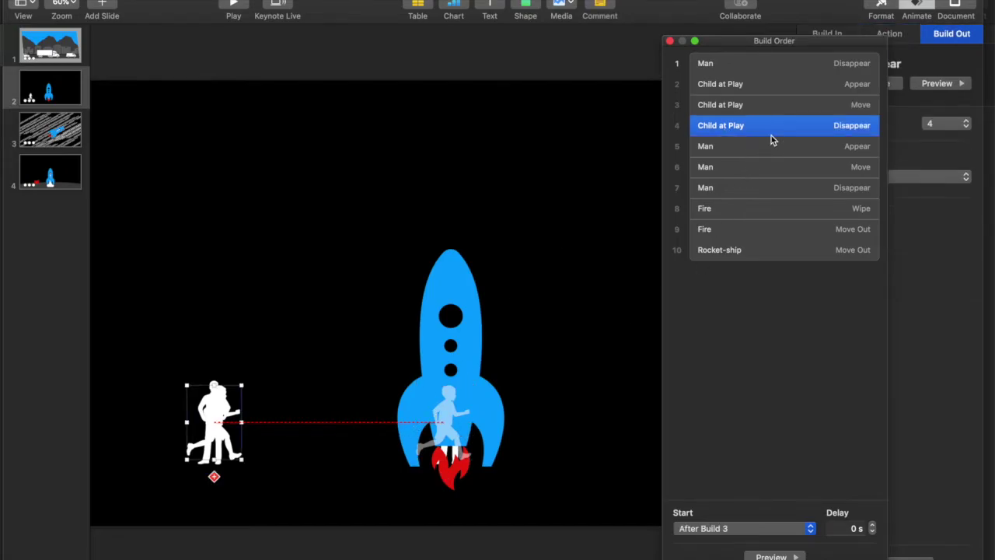
{"action": "left_click", "coordinate": [760, 153]}
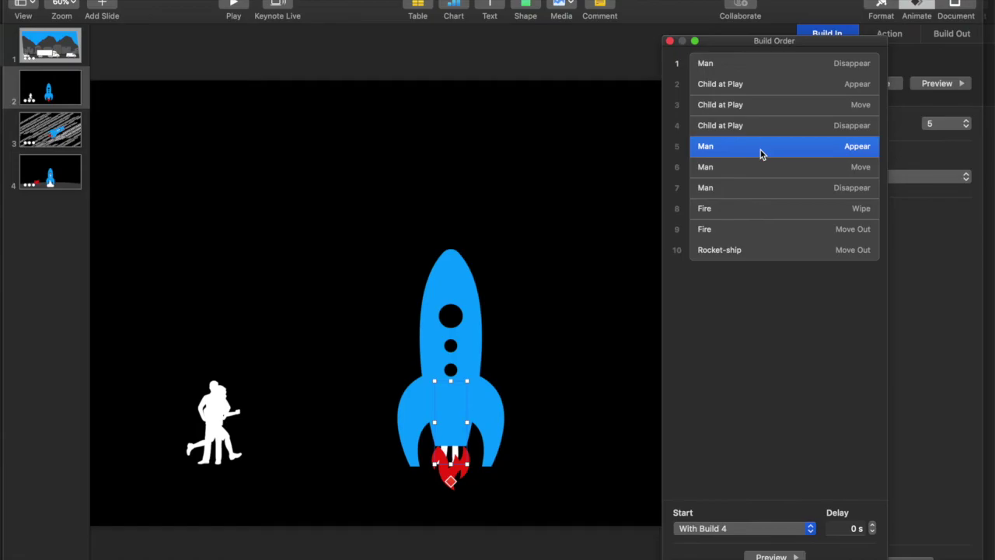
{"action": "left_click", "coordinate": [757, 171]}
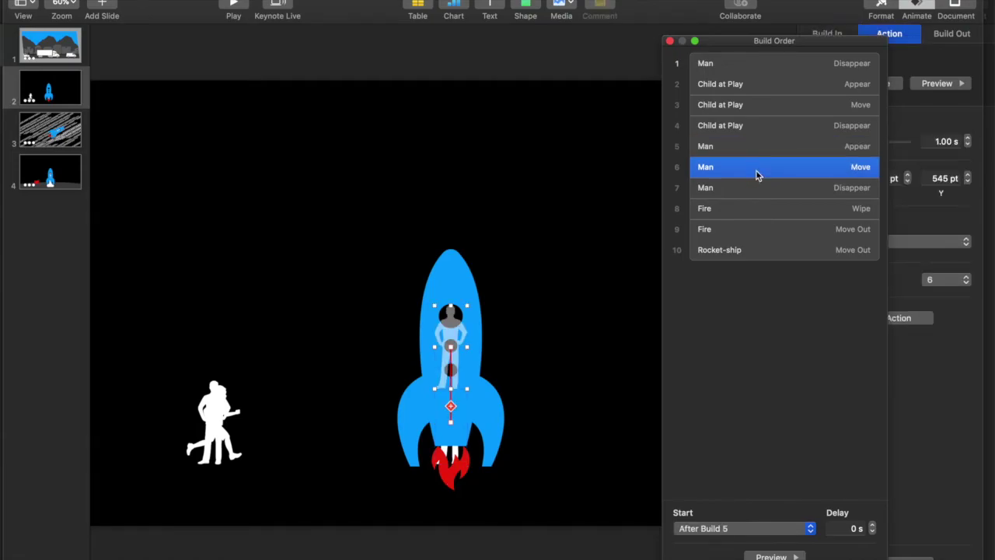
{"action": "left_click", "coordinate": [755, 190]}
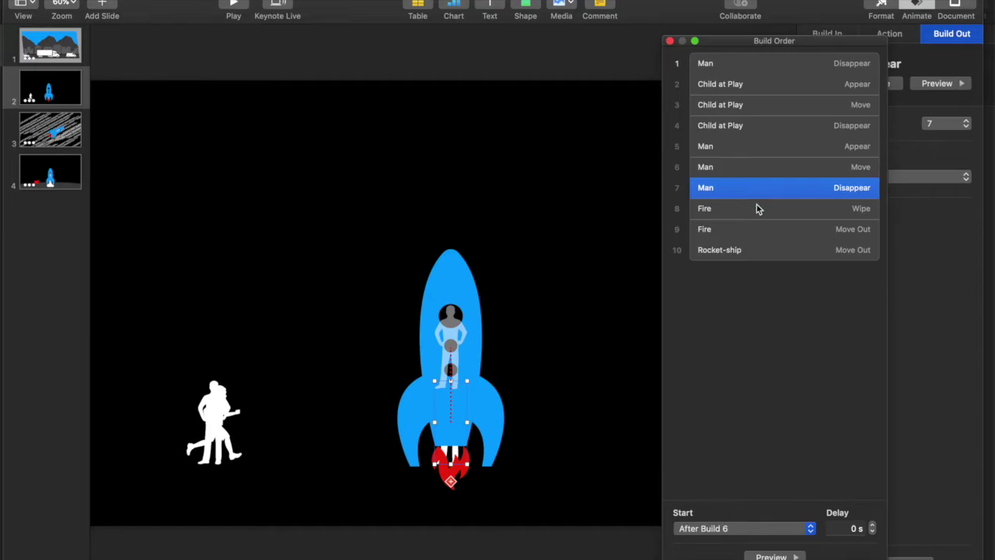
{"action": "left_click", "coordinate": [758, 210]}
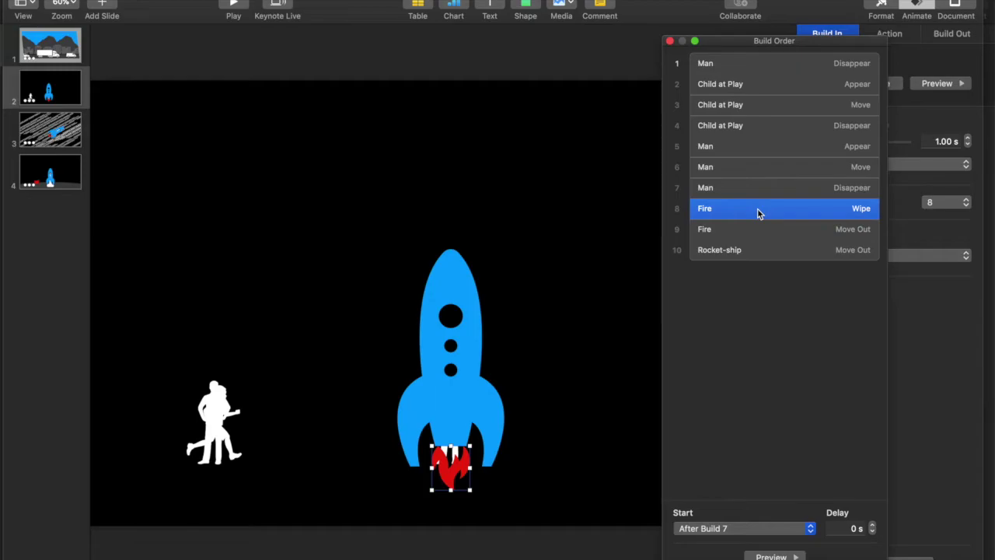
{"action": "left_click", "coordinate": [756, 235]}
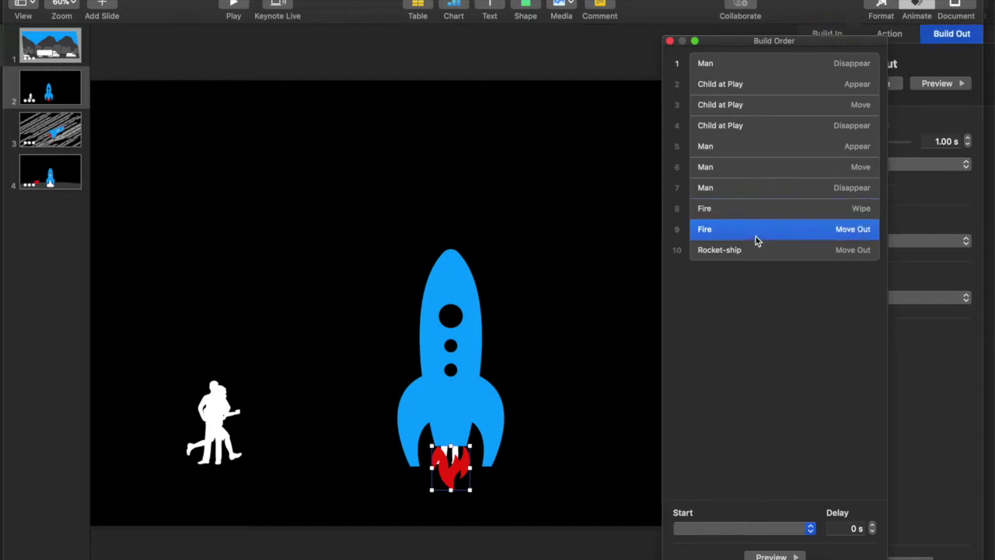
{"action": "left_click", "coordinate": [762, 253]}
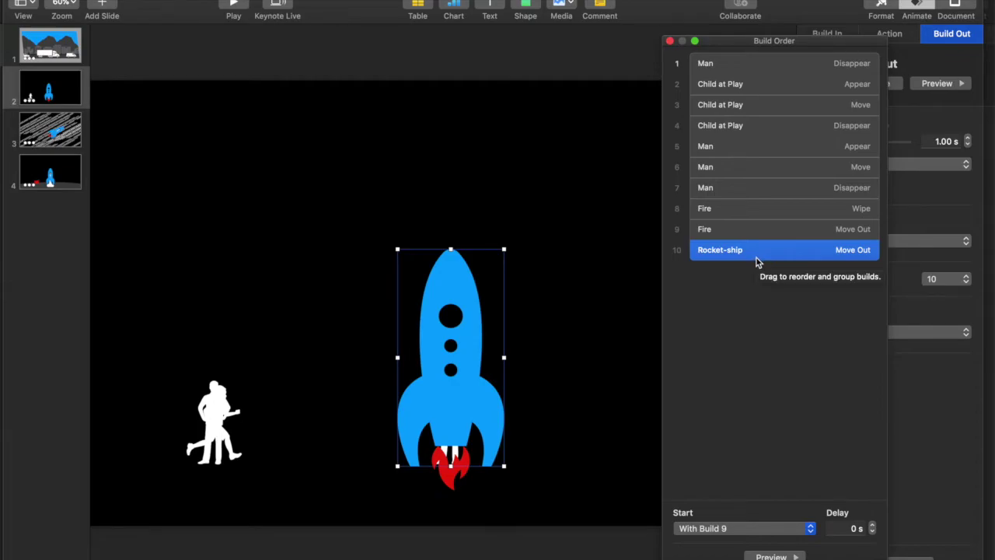
{"action": "left_click", "coordinate": [771, 57]}
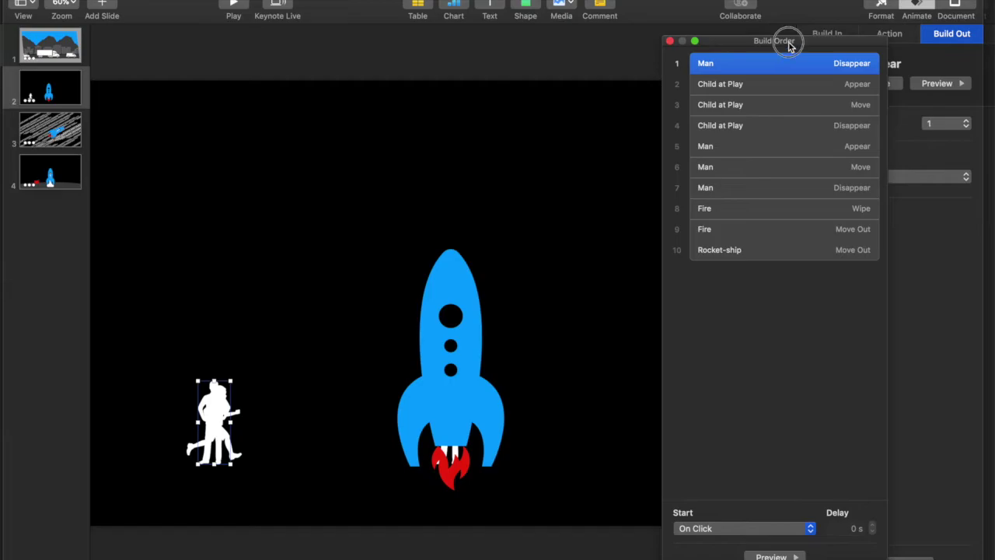
{"action": "left_click_drag", "start_coordinate": [789, 45], "coordinate": [719, 49]}
Start the Man Disappear build After Transition instead of On Click, then select Child at Play Appear
{"action": "left_click", "coordinate": [824, 35]}
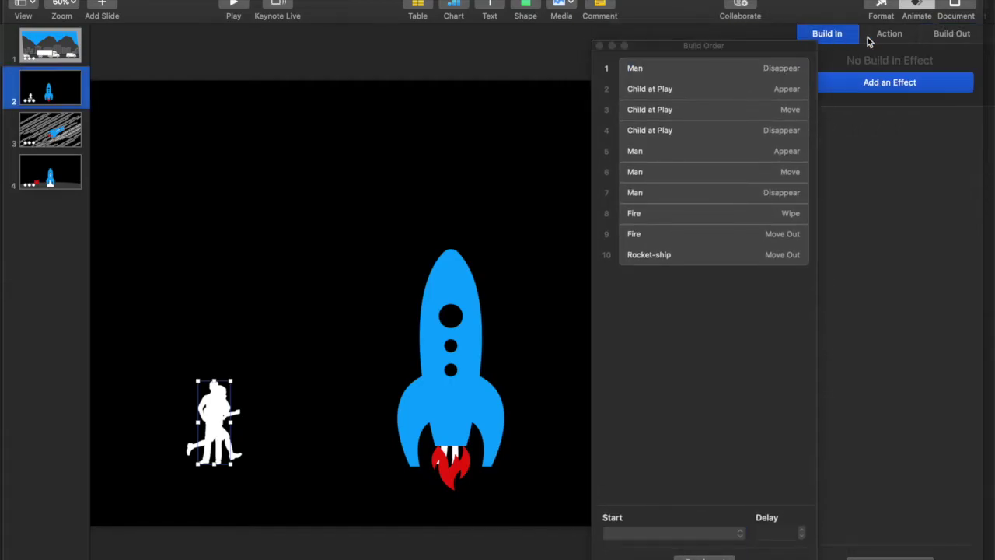
{"action": "left_click", "coordinate": [888, 36]}
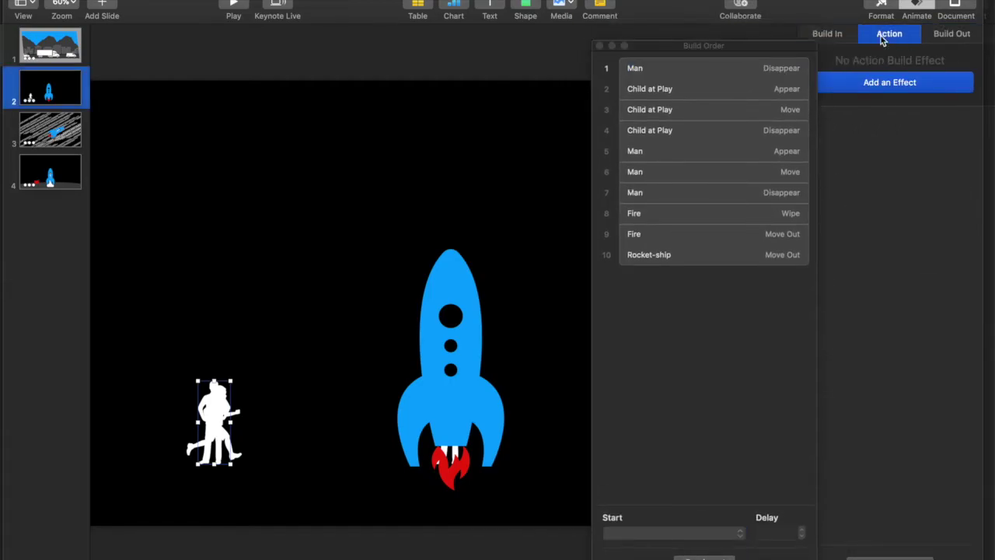
{"action": "left_click", "coordinate": [951, 35]}
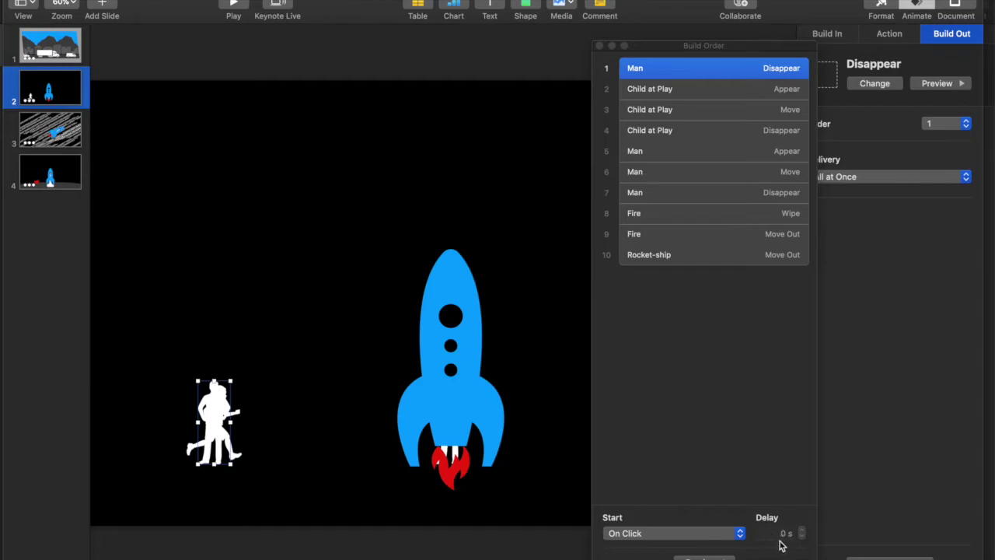
{"action": "left_click", "coordinate": [672, 533]}
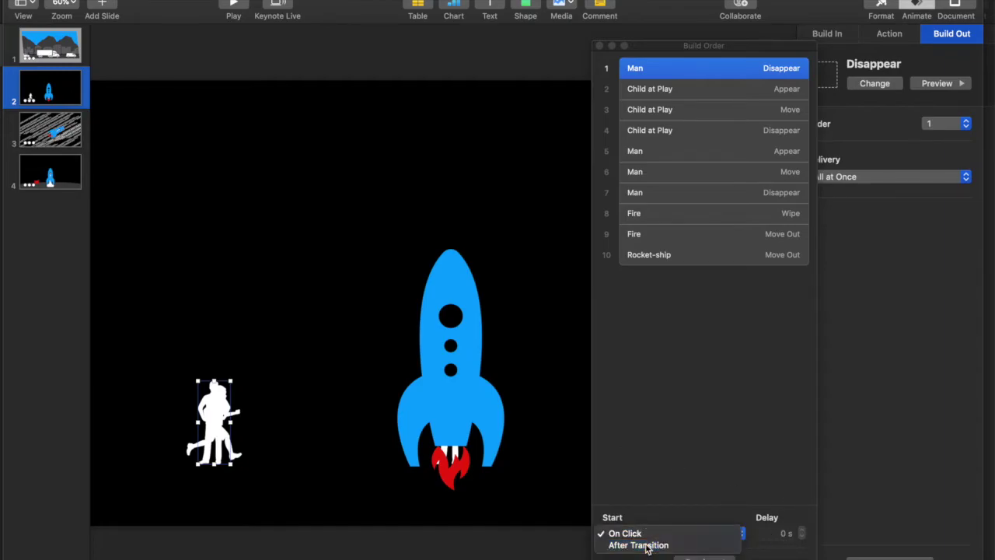
{"action": "left_click", "coordinate": [646, 546]}
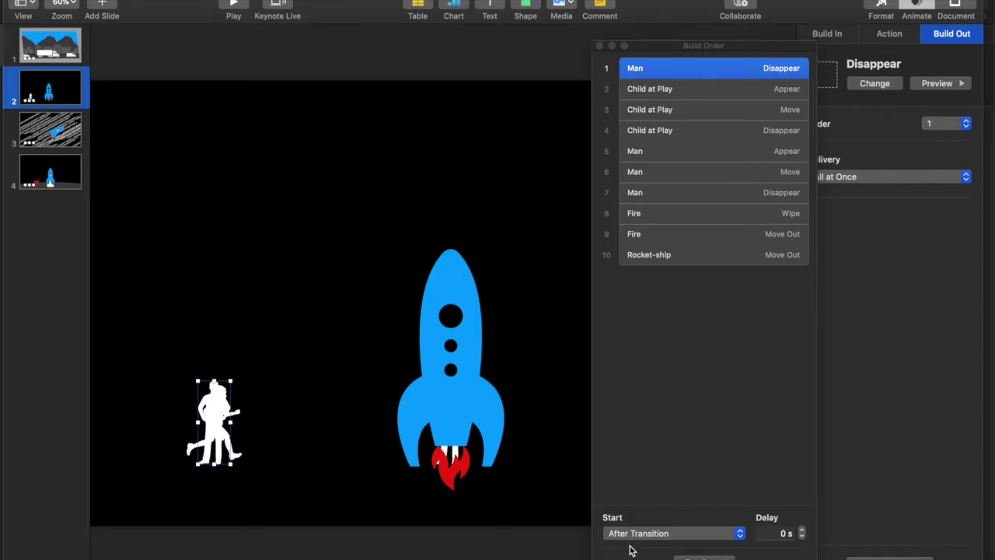
{"action": "left_click", "coordinate": [688, 91]}
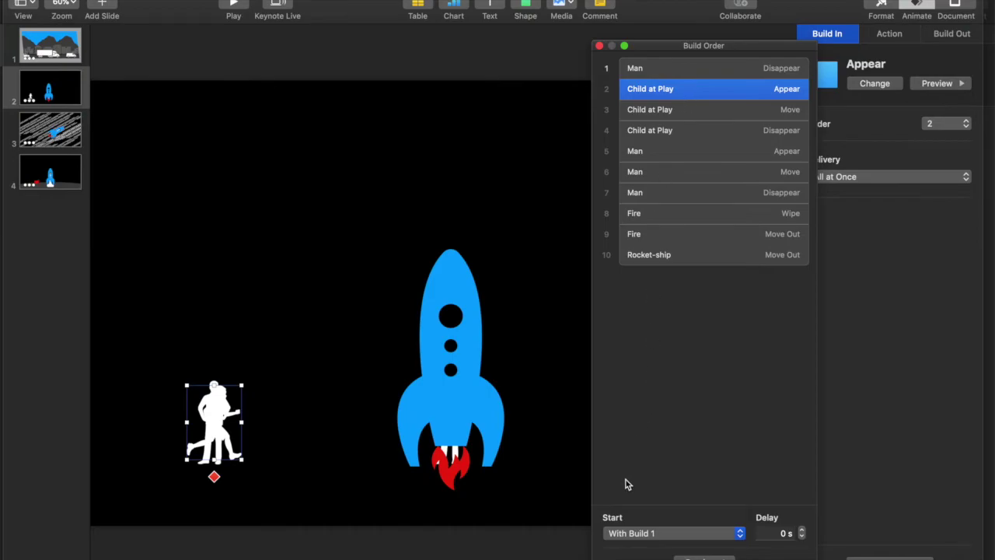
{"action": "left_click", "coordinate": [648, 536]}
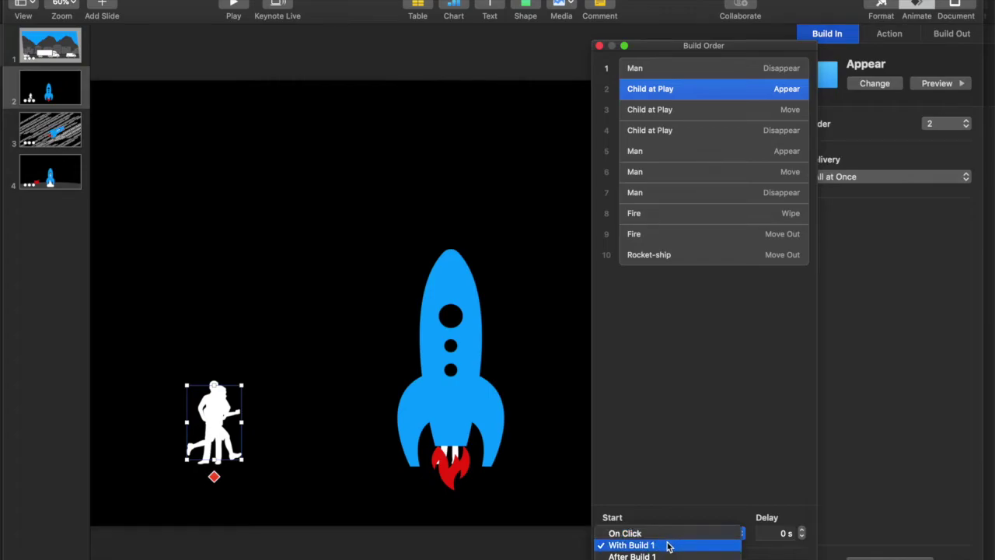
{"action": "left_click", "coordinate": [685, 118]}
{"action": "left_click", "coordinate": [685, 115]}
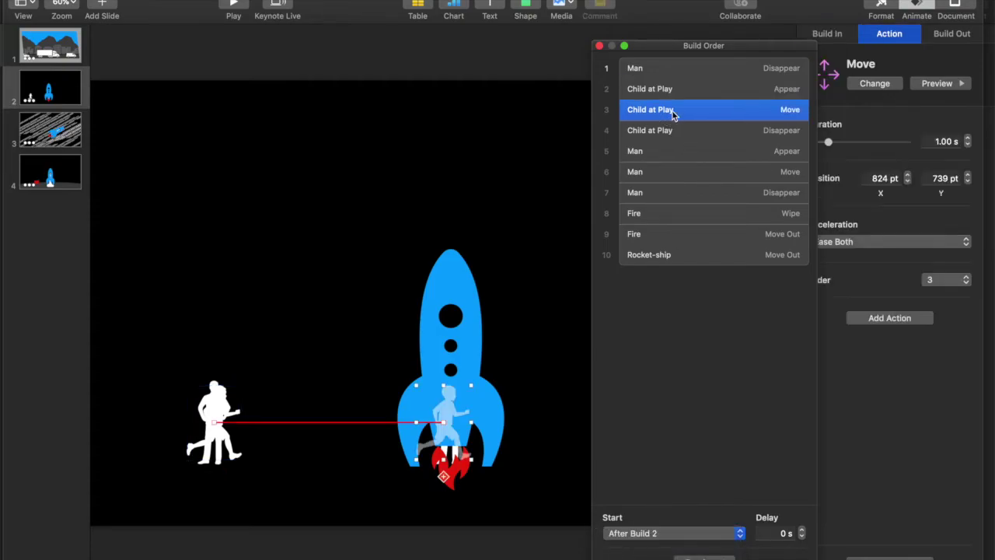
{"action": "left_click", "coordinate": [675, 88]}
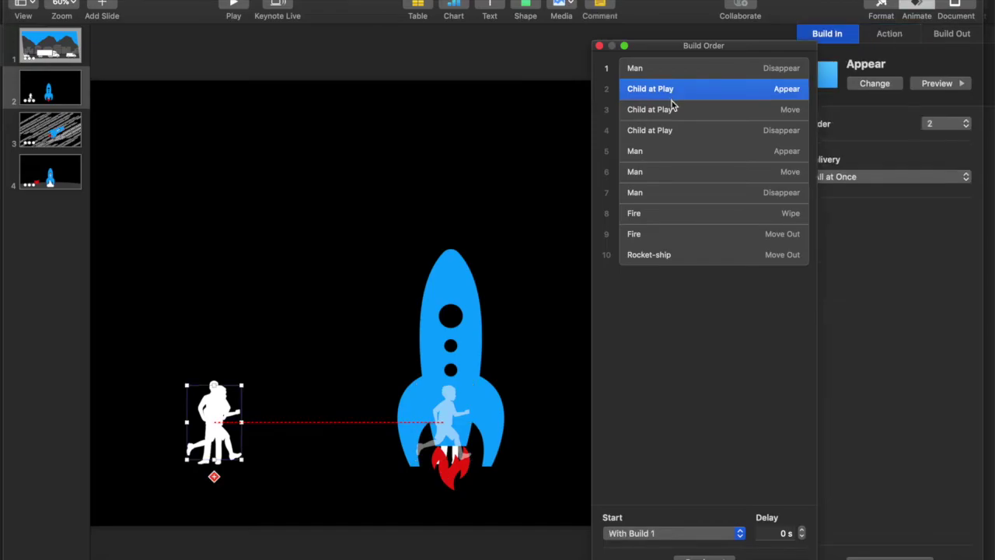
{"action": "left_click", "coordinate": [677, 110]}
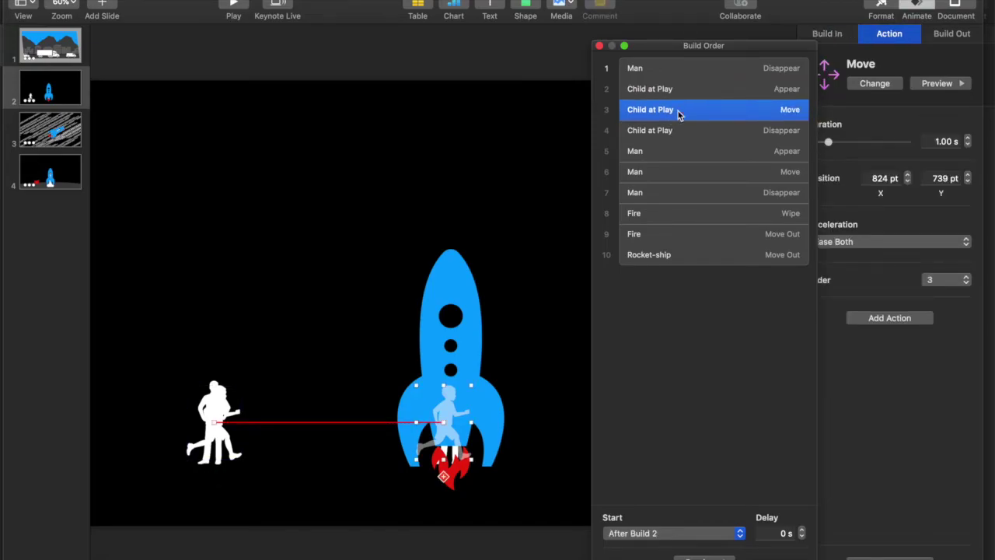
{"action": "left_click", "coordinate": [634, 533]}
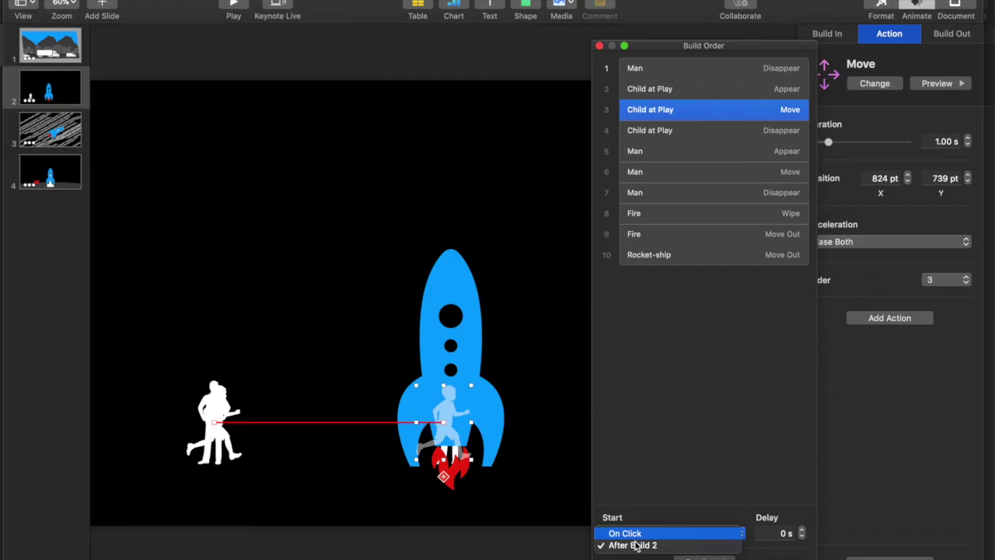
{"action": "left_click", "coordinate": [674, 137]}
{"action": "left_click", "coordinate": [680, 134]}
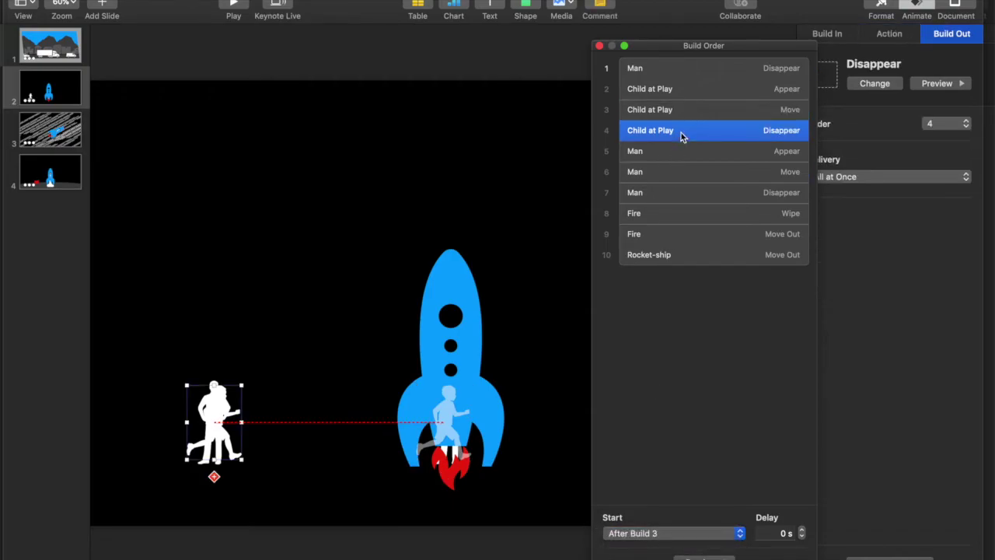
{"action": "left_click", "coordinate": [642, 534]}
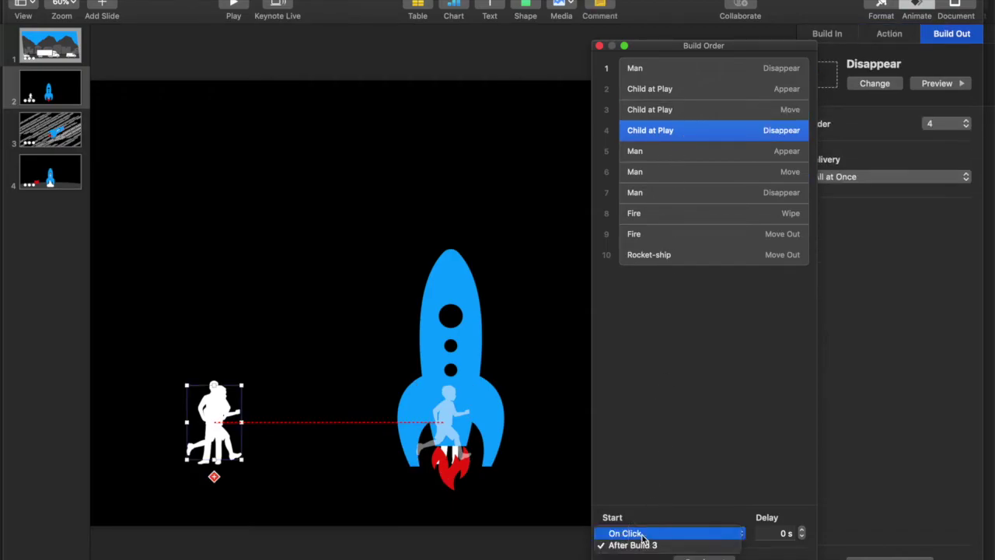
{"action": "left_click", "coordinate": [682, 150]}
{"action": "left_click", "coordinate": [683, 154]}
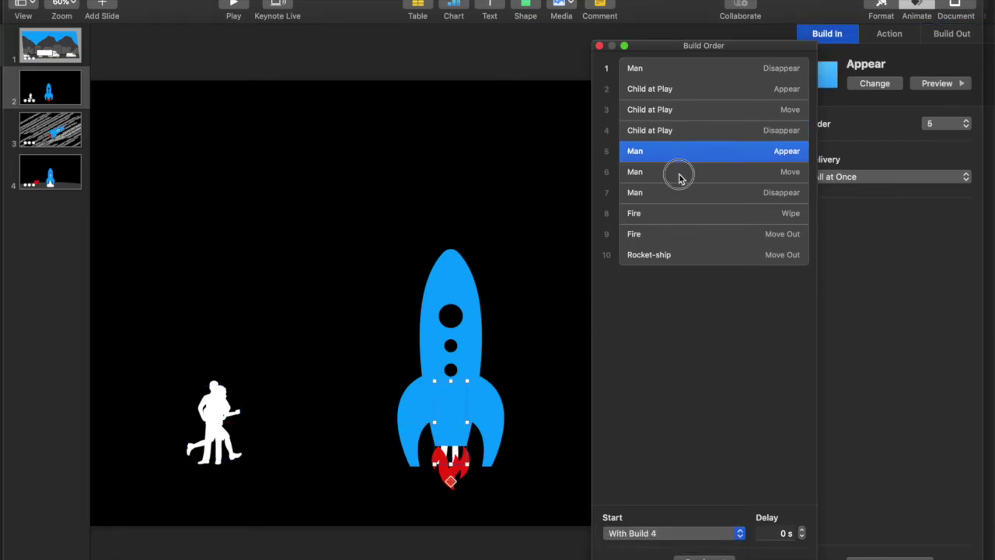
{"action": "left_click", "coordinate": [680, 172]}
{"action": "left_click", "coordinate": [674, 196]}
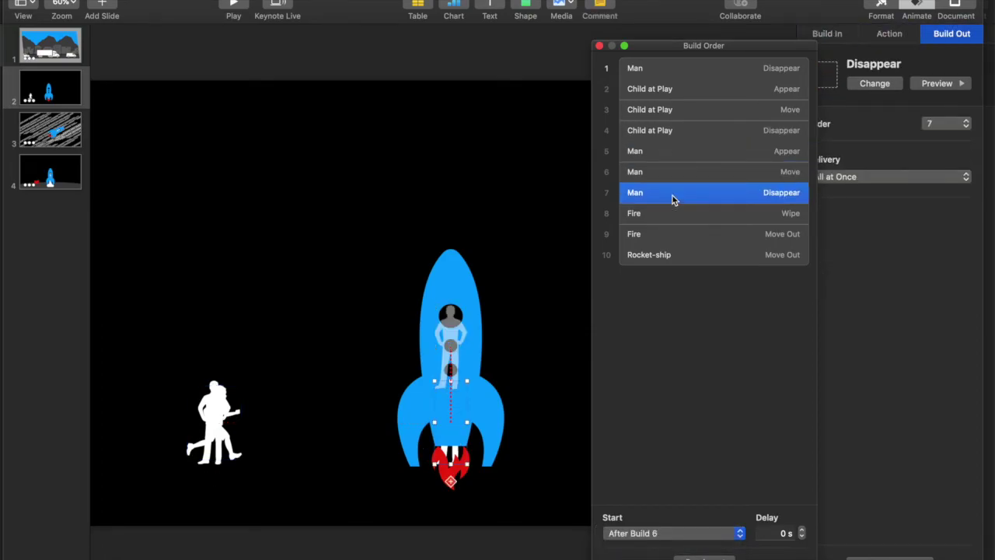
{"action": "left_click", "coordinate": [672, 215]}
{"action": "left_click", "coordinate": [670, 233]}
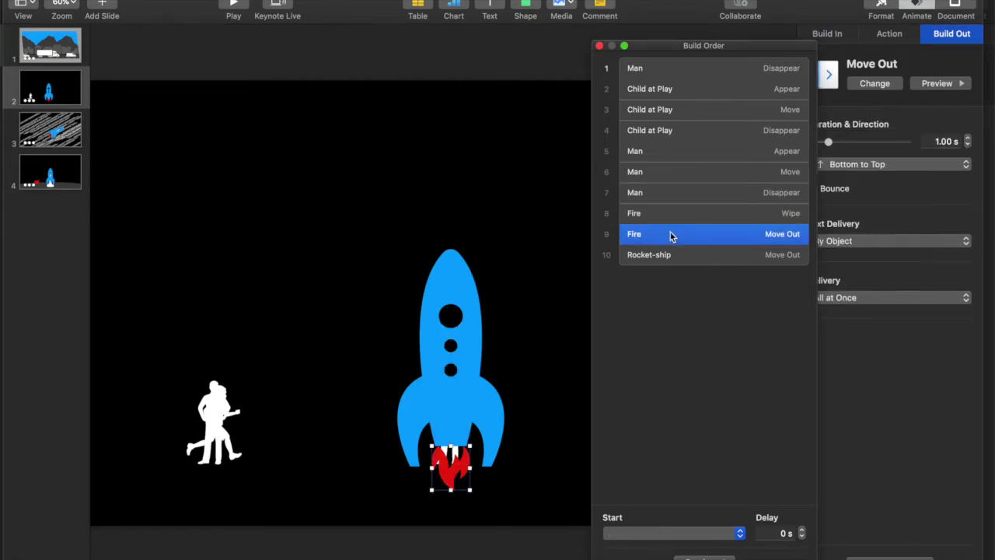
{"action": "left_click", "coordinate": [668, 255]}
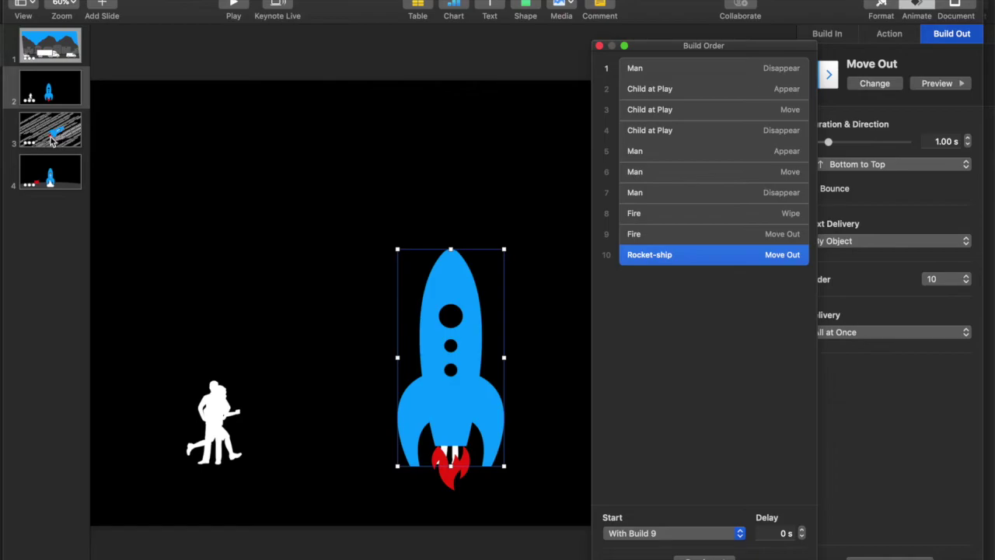
Show slide 3 fitted and zoomed out, selecting the streak group to reveal its 2.50 s Move
{"action": "left_click", "coordinate": [52, 139]}
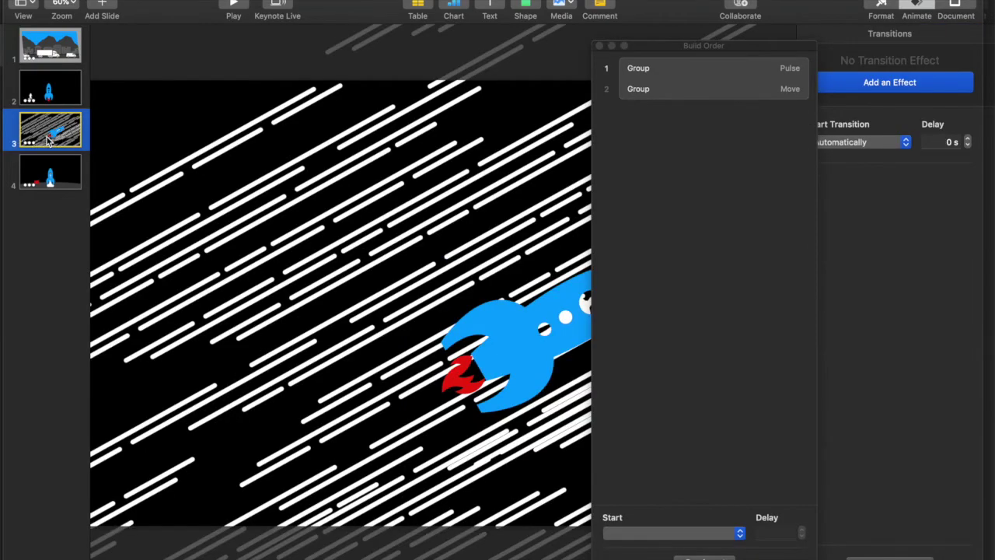
{"action": "left_click", "coordinate": [600, 47]}
{"action": "key", "text": "super+shift+0"}
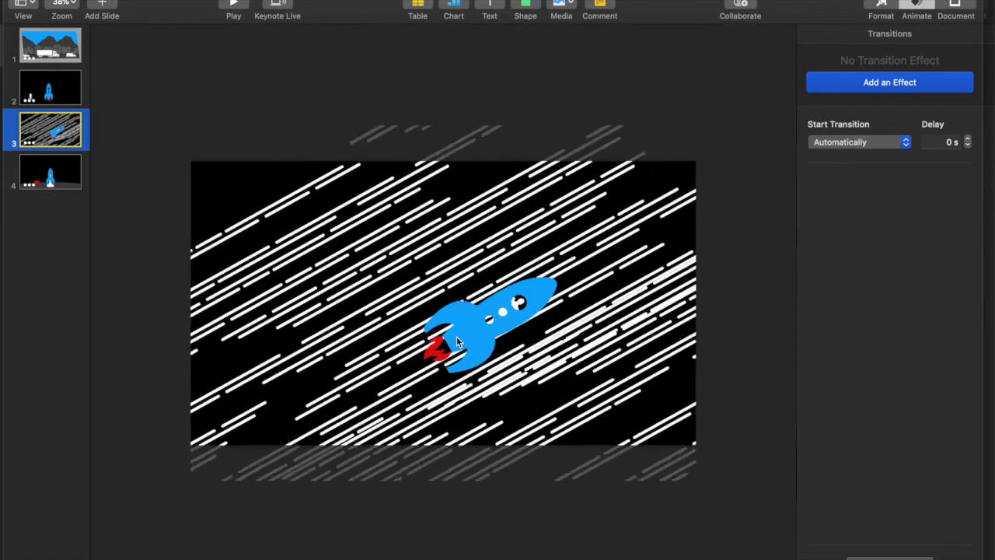
{"action": "scroll", "coordinate": [457, 342], "scroll_direction": "down", "scroll_amount": 3}
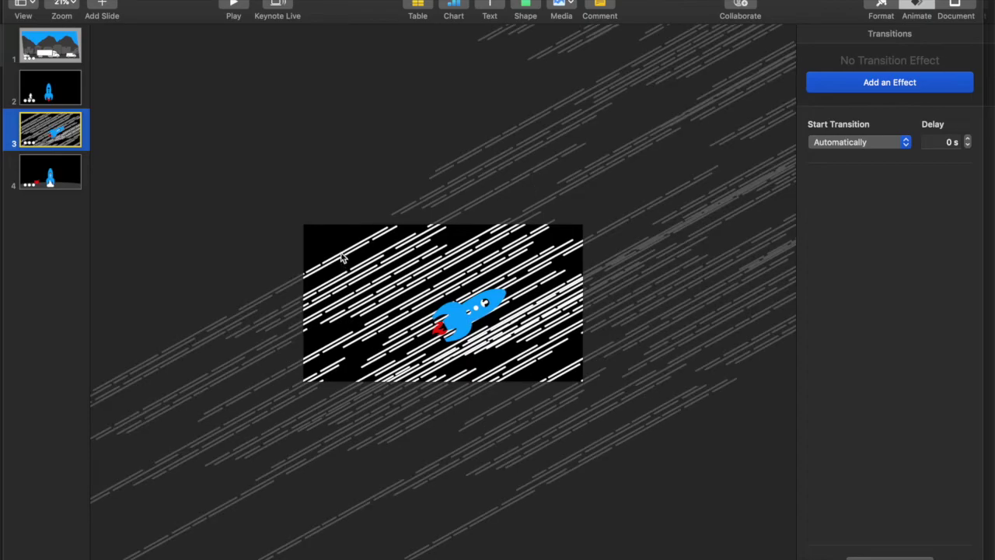
{"action": "left_click", "coordinate": [344, 260]}
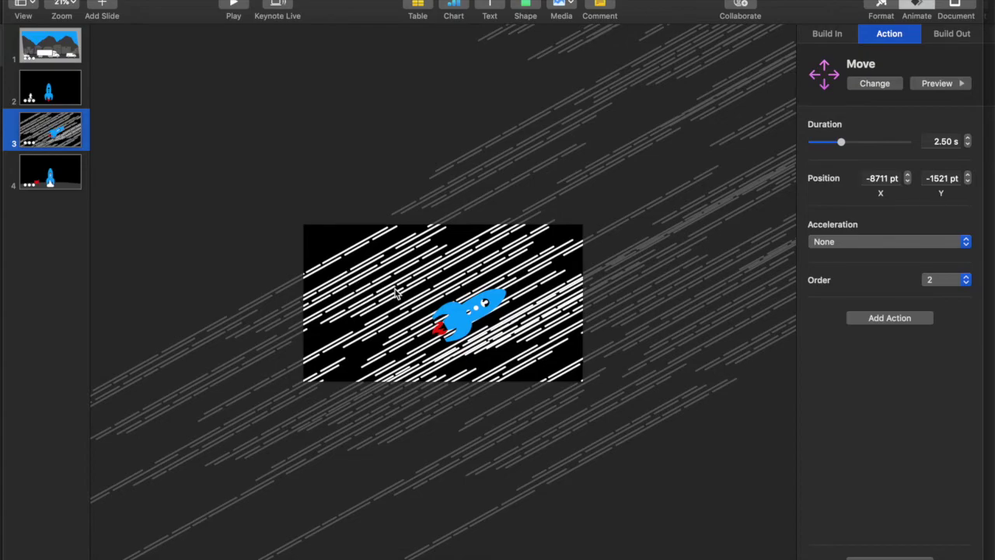
{"action": "left_click", "coordinate": [516, 53]}
{"action": "key", "text": "super+shift+comma"}
Check the builds of individual streak objects, then select the streak image showing its Move to -8711, -1521 pt
{"action": "left_click", "coordinate": [650, 126]}
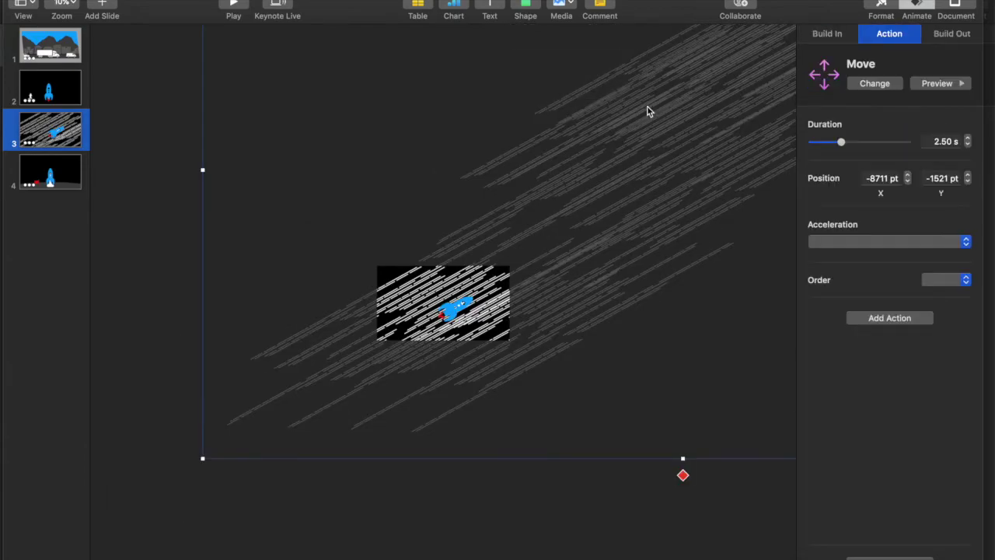
{"action": "left_click", "coordinate": [644, 109]}
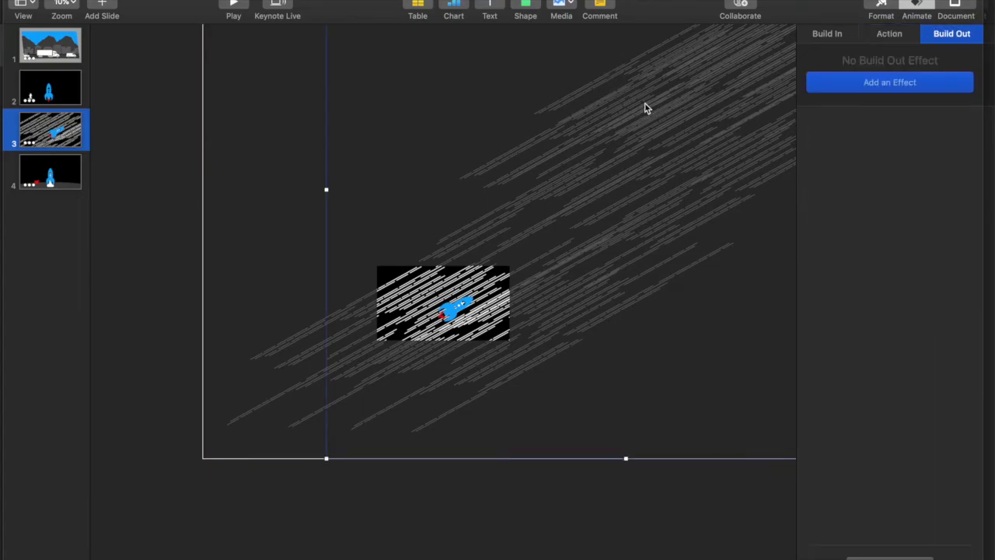
{"action": "left_click", "coordinate": [628, 118]}
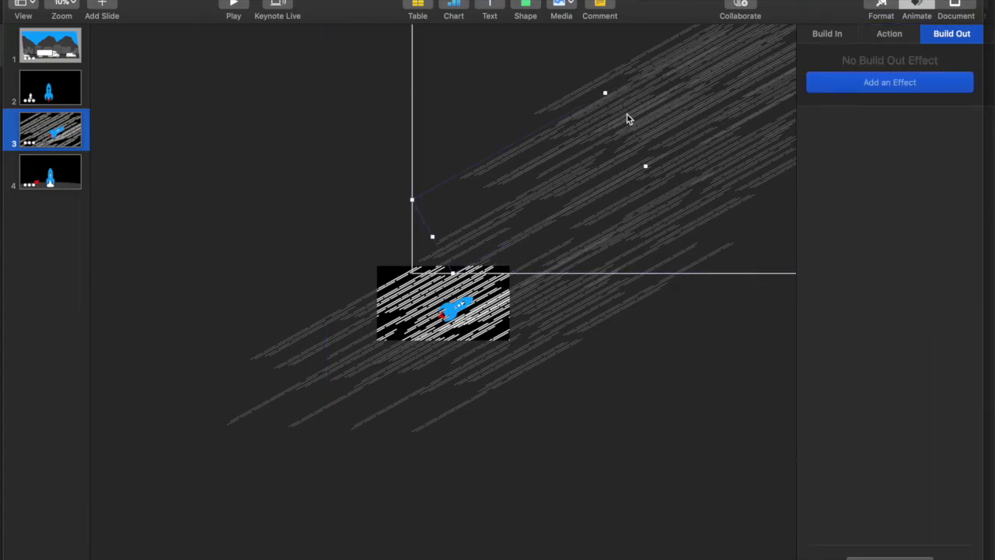
{"action": "left_click", "coordinate": [628, 124]}
{"action": "left_click", "coordinate": [628, 124]}
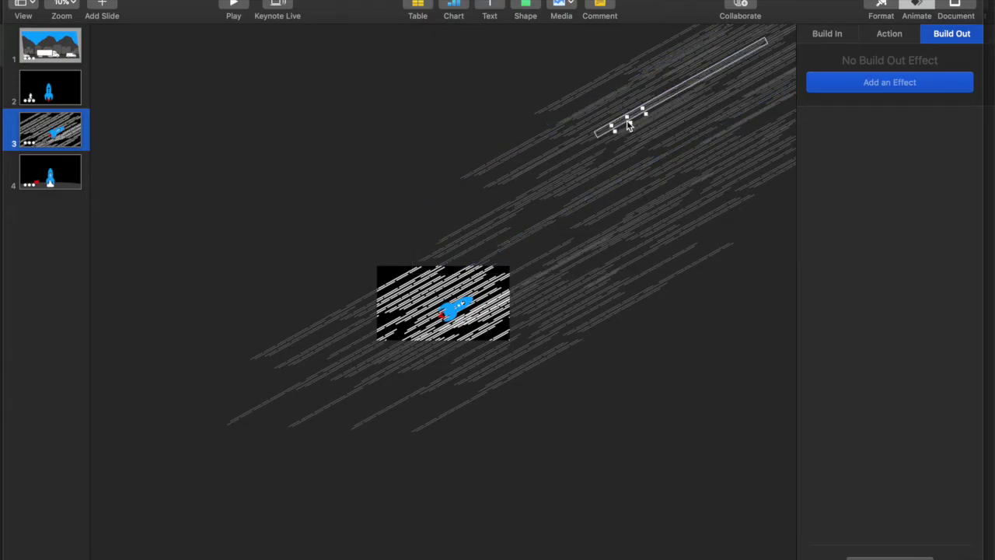
{"action": "left_click", "coordinate": [628, 123]}
{"action": "left_click", "coordinate": [629, 124]}
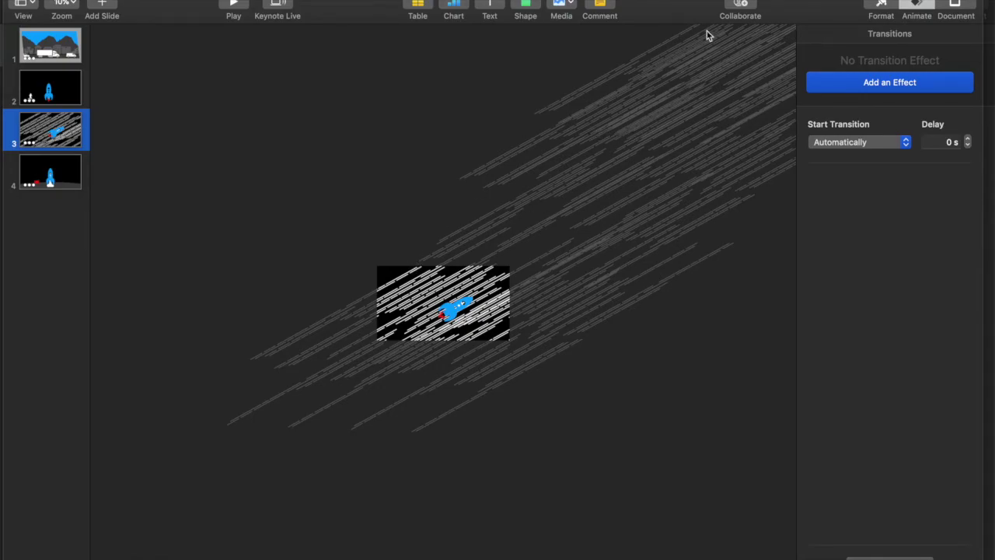
{"action": "left_click", "coordinate": [429, 309]}
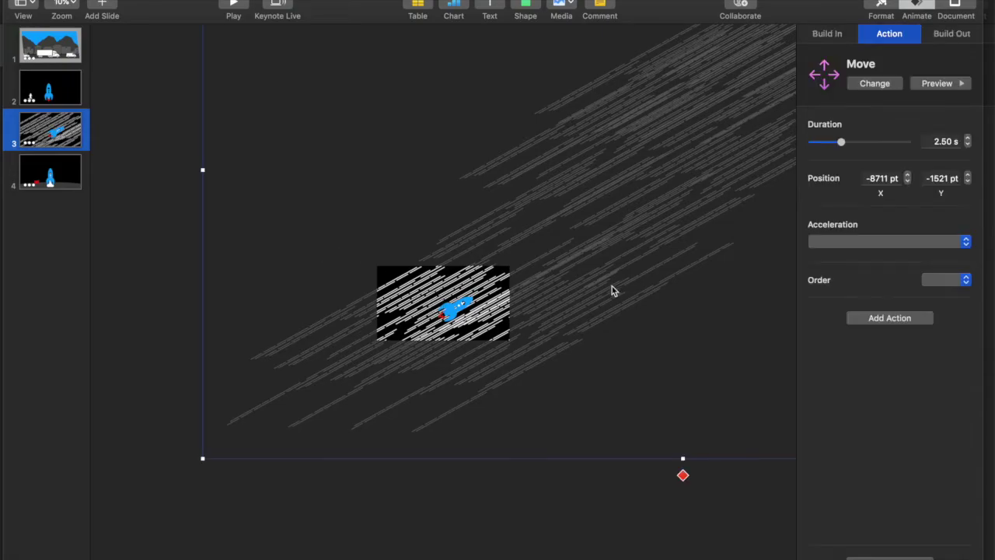
Open slide 3's build order and select the rocket's Pulse build
{"action": "left_click", "coordinate": [890, 557]}
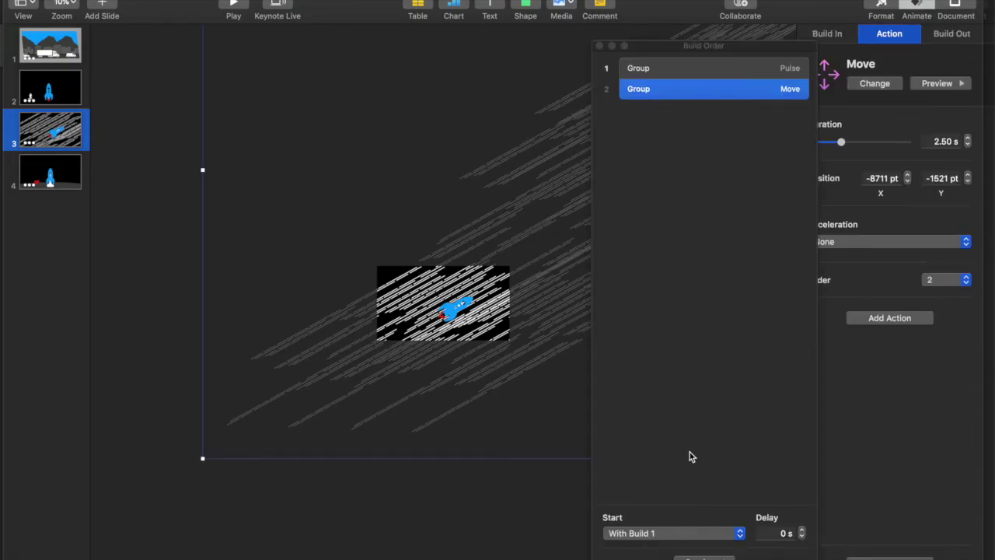
{"action": "left_click", "coordinate": [681, 68]}
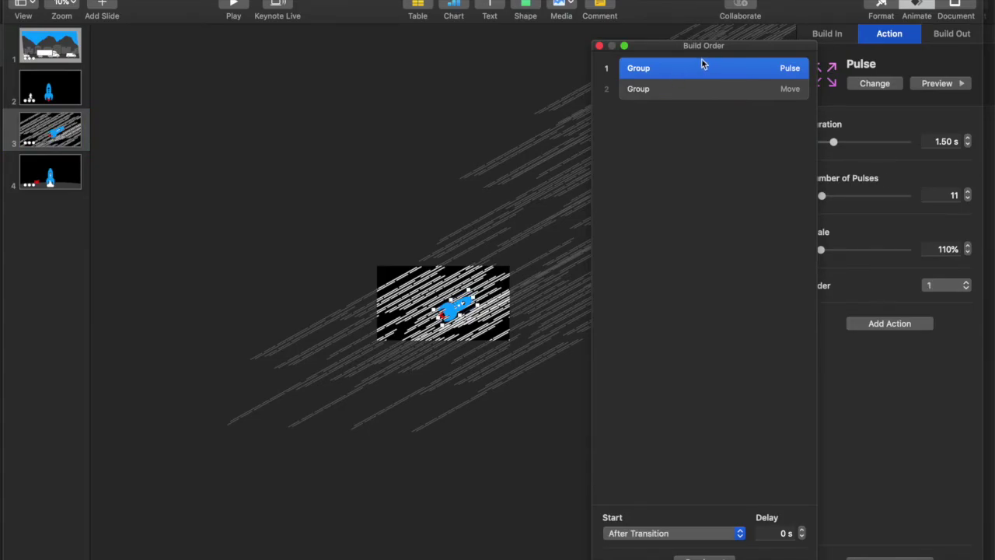
{"action": "left_click_drag", "start_coordinate": [703, 45], "coordinate": [668, 47]}
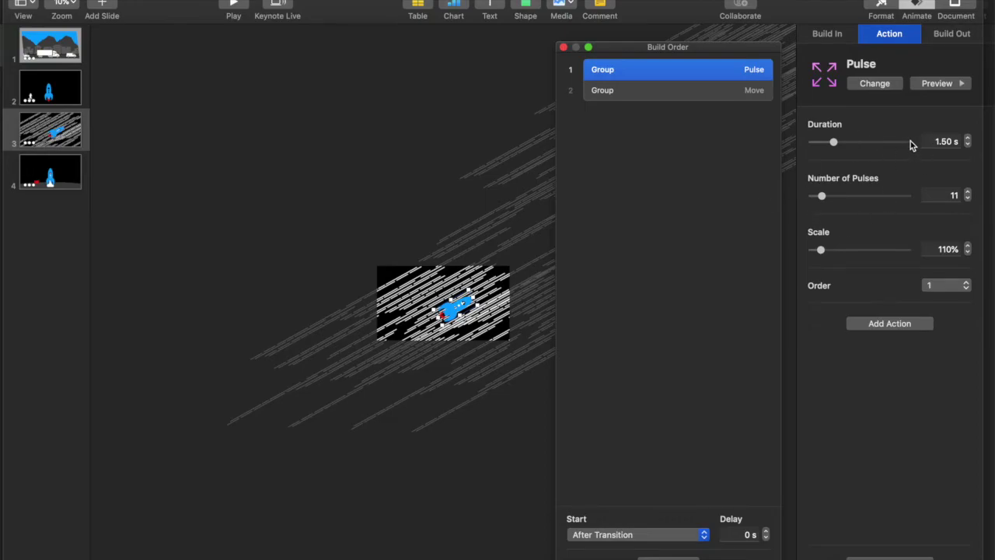
Set the rocket Pulse to 2.00 s at about 115% scale, then go to slide 4
{"action": "left_click", "coordinate": [969, 138]}
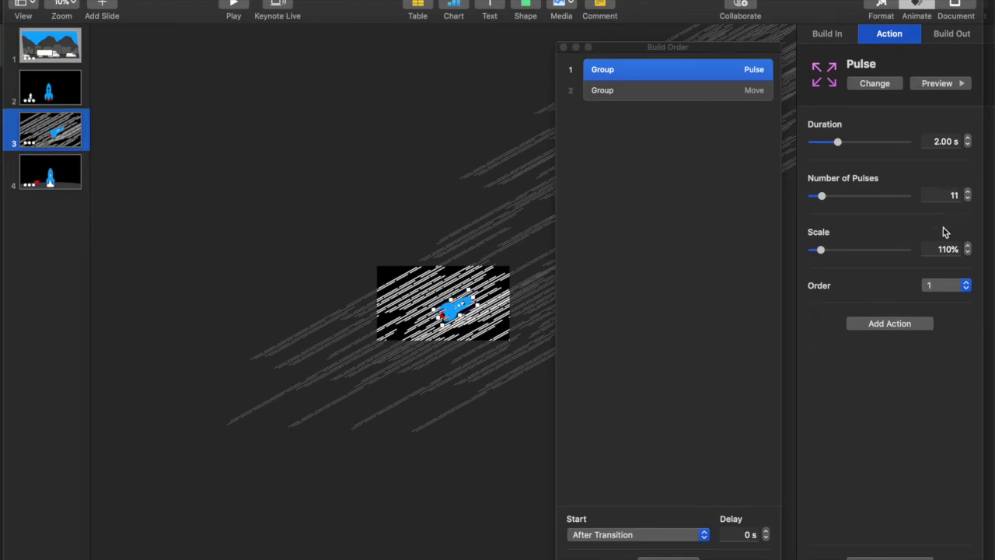
{"action": "left_click", "coordinate": [968, 245]}
{"action": "left_click", "coordinate": [968, 245]}
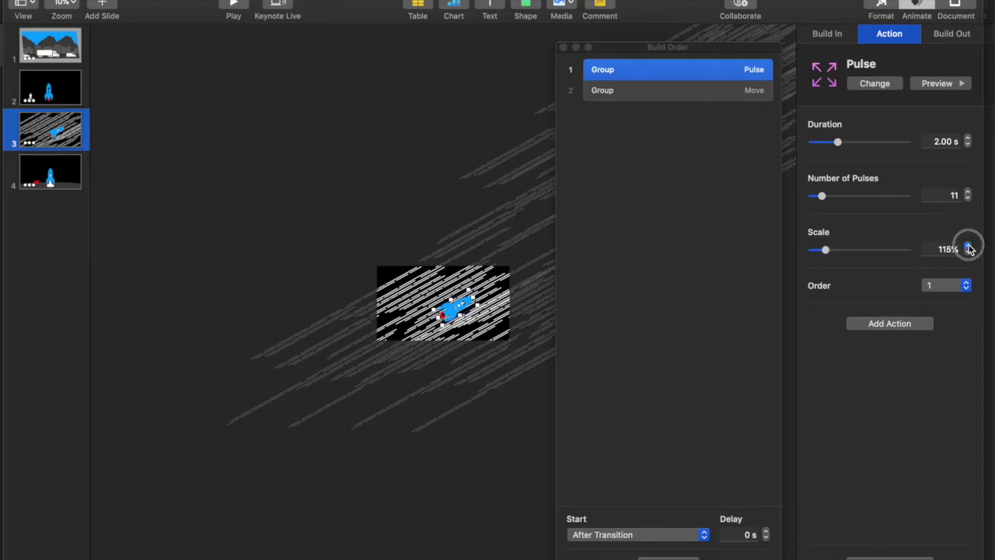
{"action": "left_click", "coordinate": [968, 246]}
{"action": "left_click", "coordinate": [642, 90]}
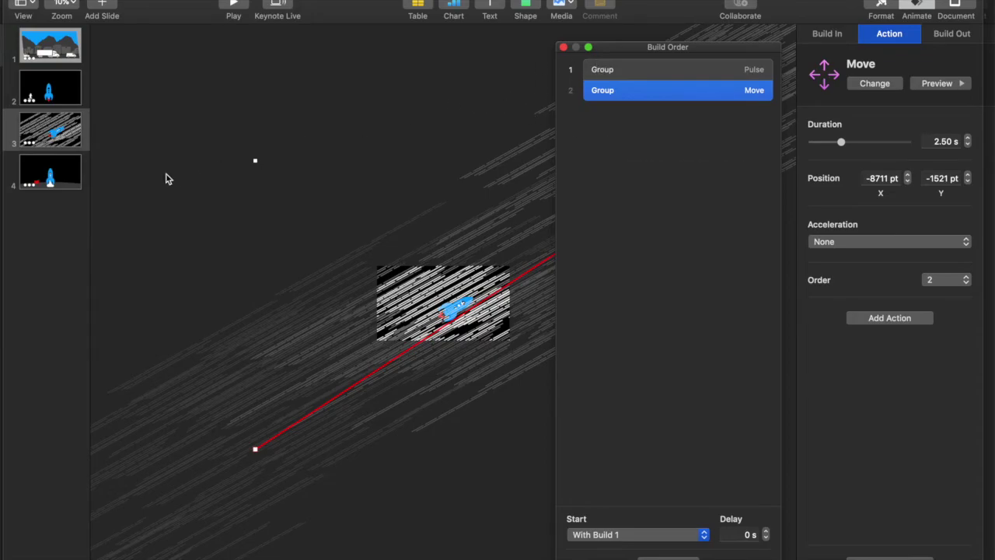
{"action": "left_click", "coordinate": [41, 176]}
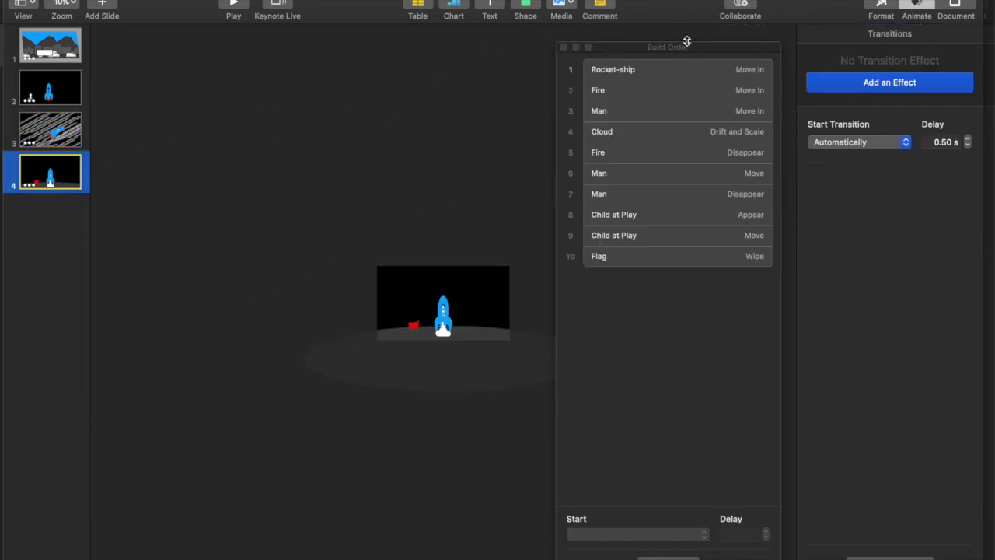
Step through slide 4's builds from Rocket-ship Move In to Flag Wipe
{"action": "left_click_drag", "start_coordinate": [689, 44], "coordinate": [726, 44]}
{"action": "left_click", "coordinate": [651, 73]}
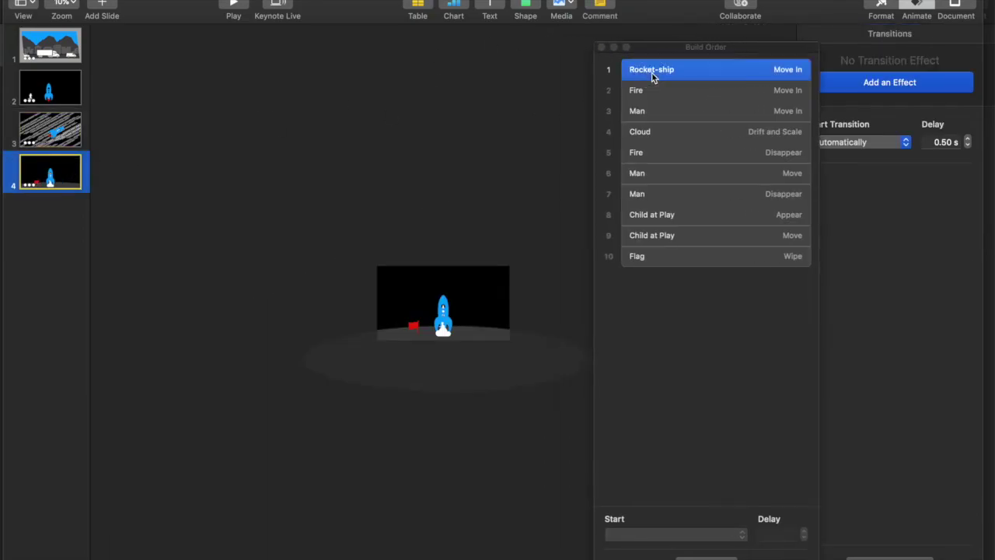
{"action": "left_click", "coordinate": [675, 95]}
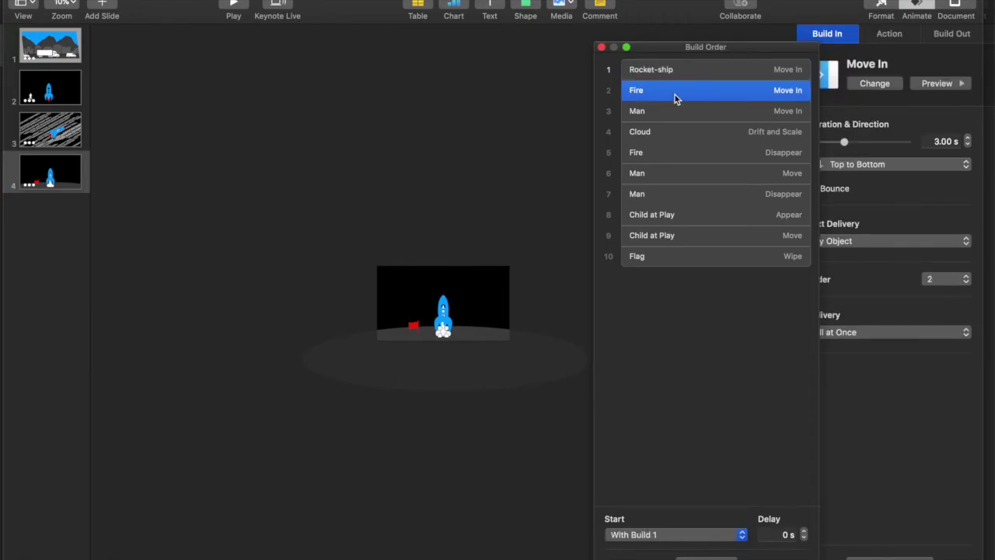
{"action": "left_click", "coordinate": [675, 115]}
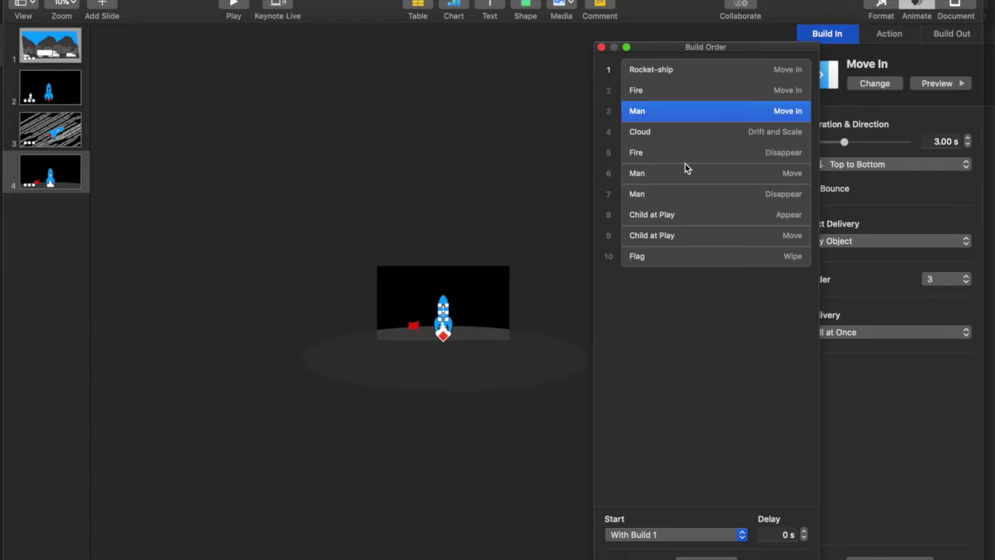
{"action": "left_click", "coordinate": [675, 134]}
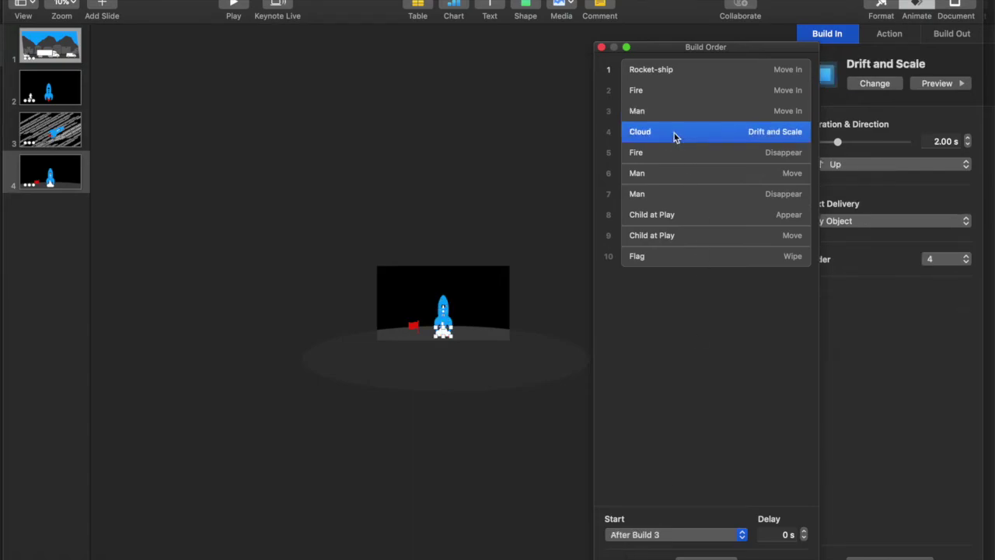
{"action": "left_click", "coordinate": [738, 154]}
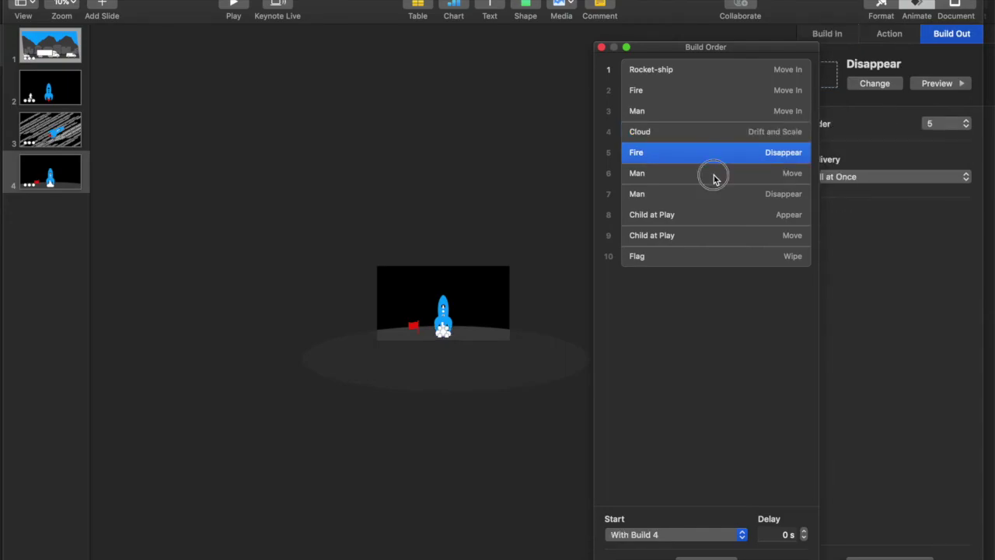
{"action": "left_click", "coordinate": [714, 178]}
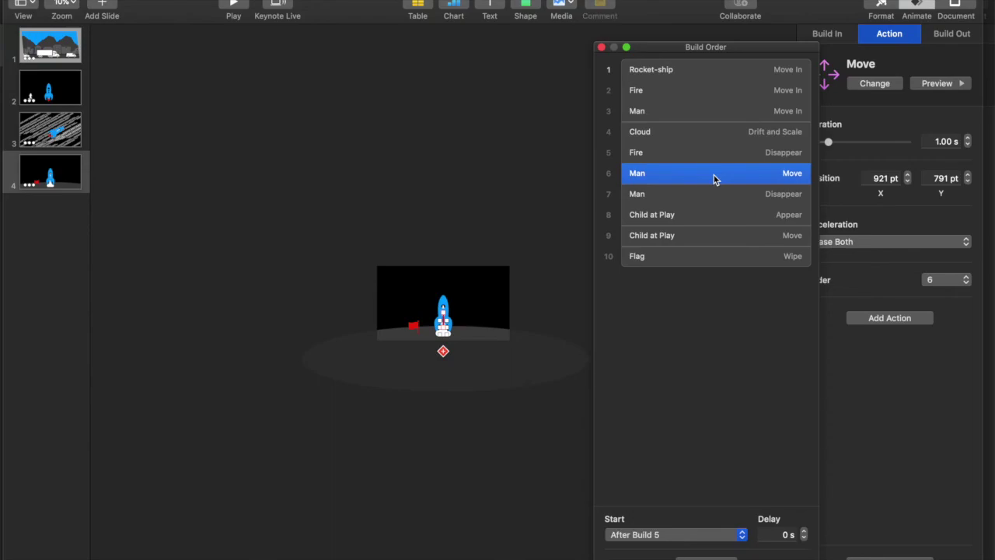
{"action": "left_click", "coordinate": [714, 196]}
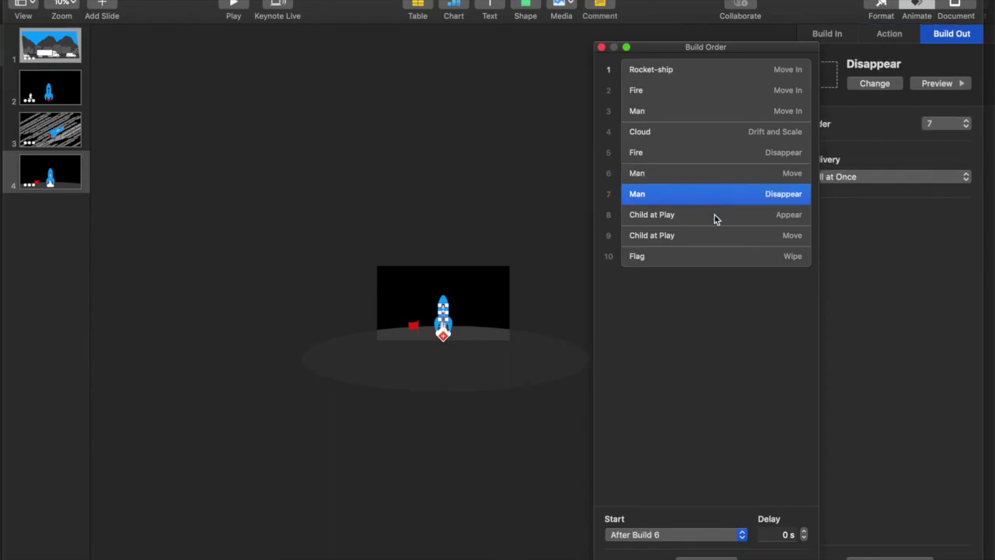
{"action": "left_click", "coordinate": [715, 216]}
{"action": "left_click", "coordinate": [709, 236]}
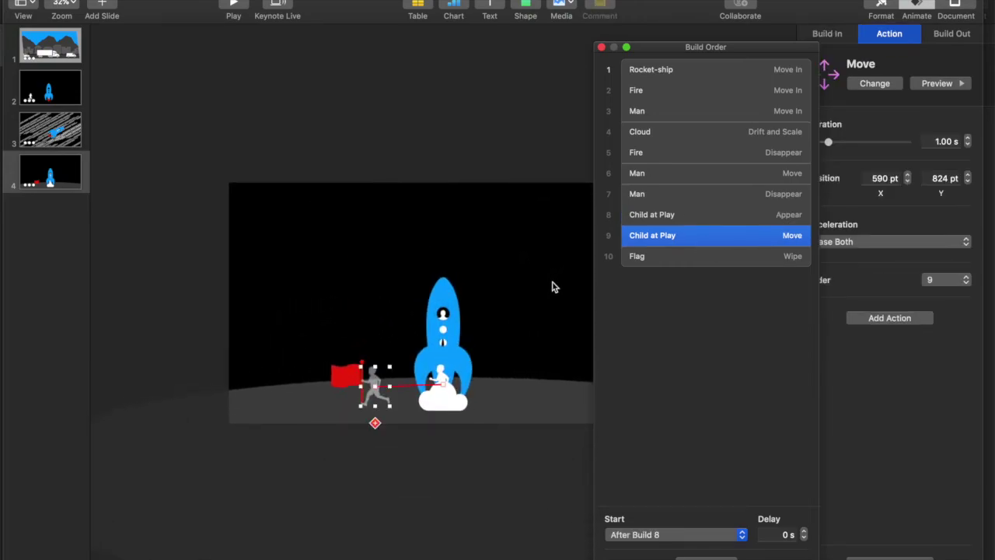
{"action": "left_click", "coordinate": [659, 256]}
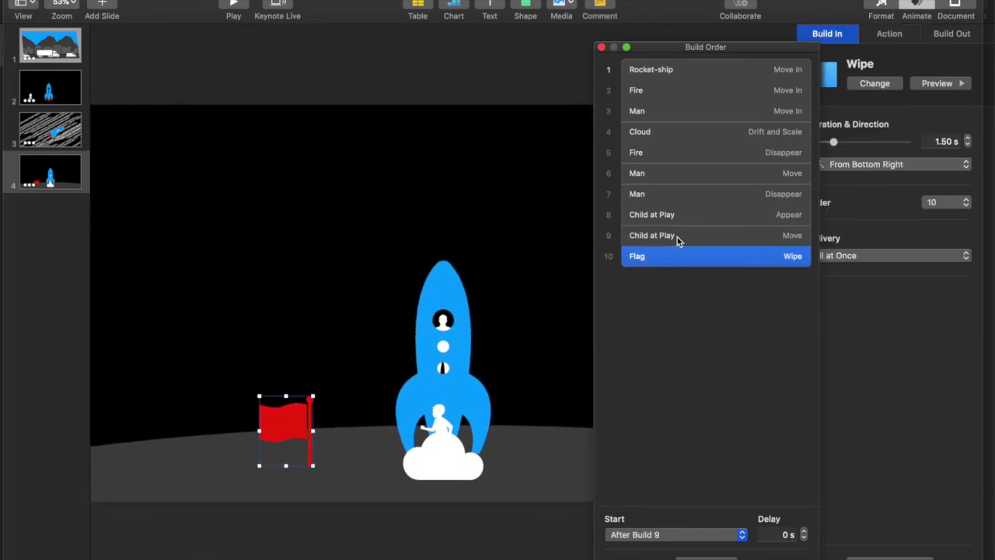
{"action": "left_click", "coordinate": [677, 236]}
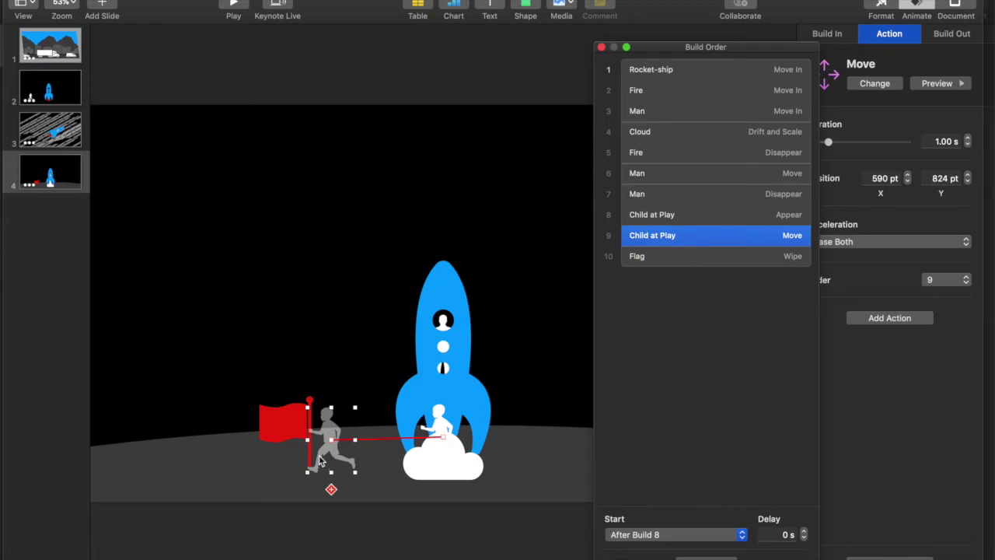
Give the Flag Wipe build a 0.20 s delay
{"action": "left_click", "coordinate": [681, 263]}
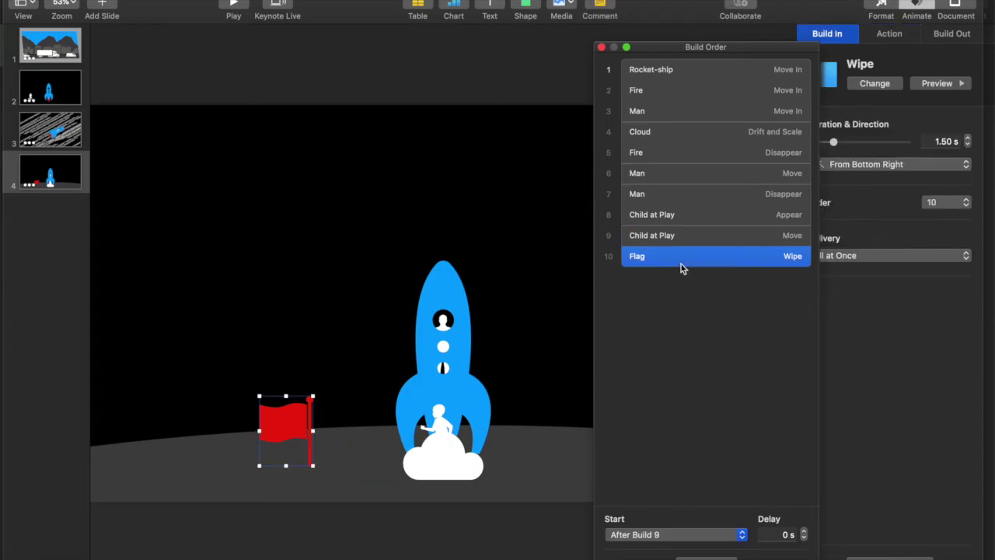
{"action": "left_click", "coordinate": [804, 531]}
{"action": "left_click", "coordinate": [803, 530]}
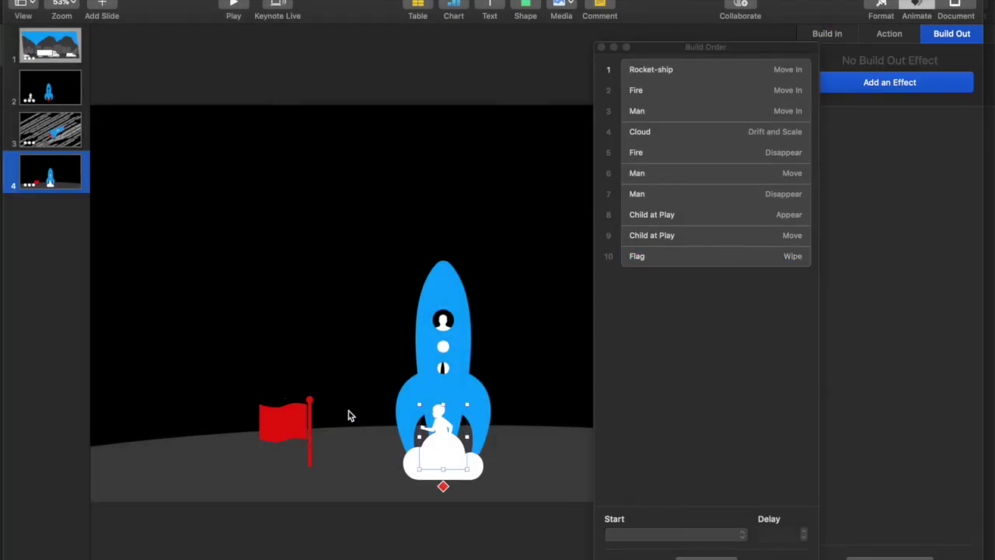
Bring the selected child shape to the front
{"action": "left_click", "coordinate": [894, 8]}
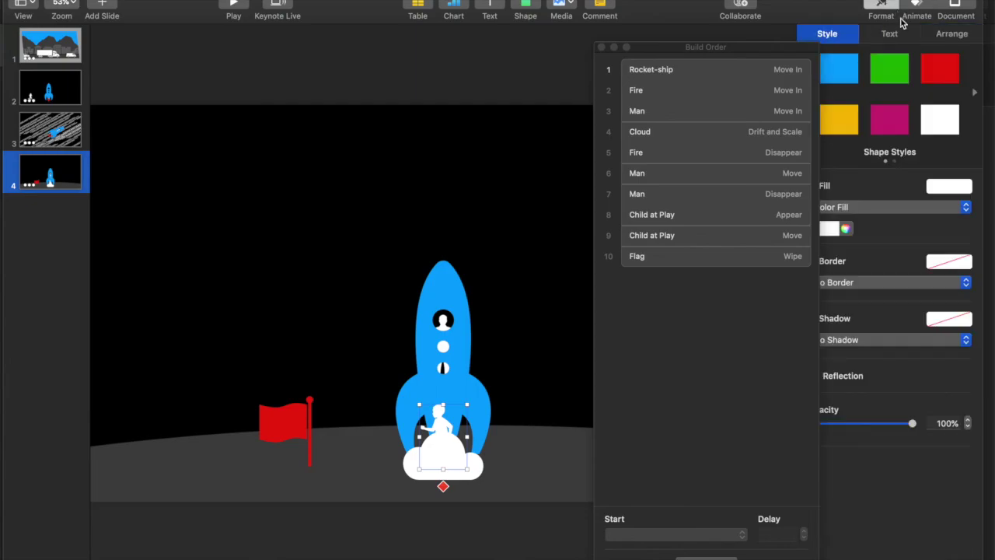
{"action": "left_click", "coordinate": [950, 37]}
{"action": "left_click", "coordinate": [865, 70]}
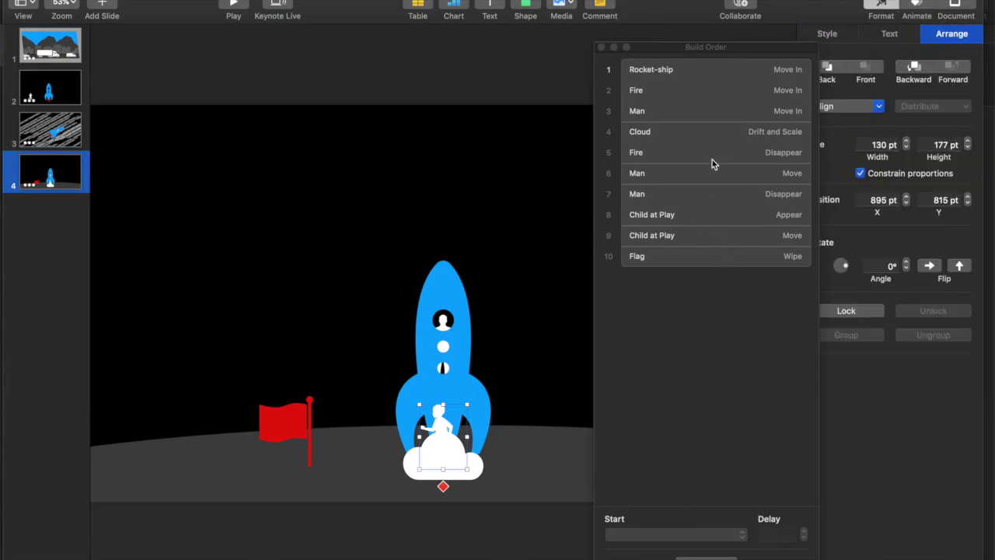
Delay the Child at Play Move build by 0.40 s, then return to slide 3
{"action": "left_click", "coordinate": [681, 173]}
{"action": "left_click", "coordinate": [684, 216]}
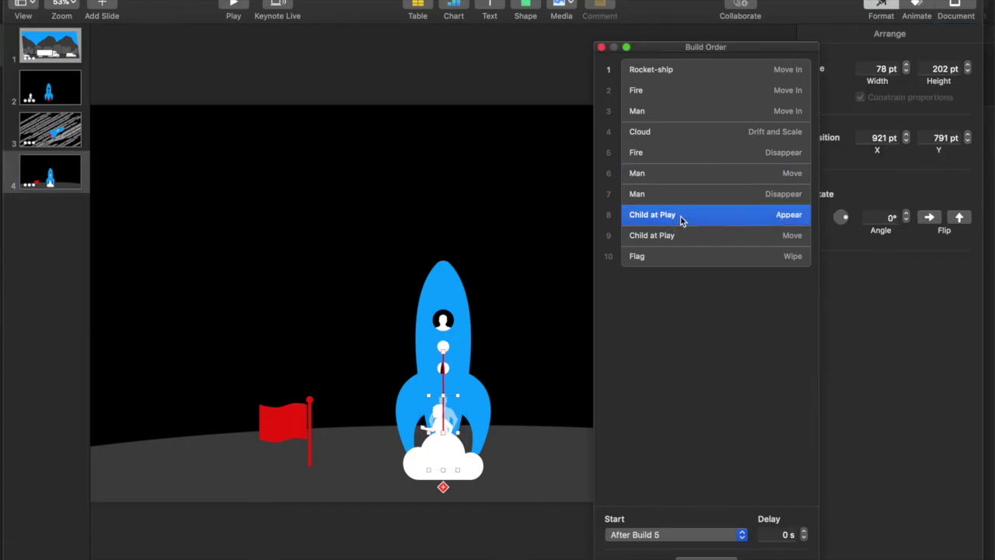
{"action": "left_click", "coordinate": [696, 243]}
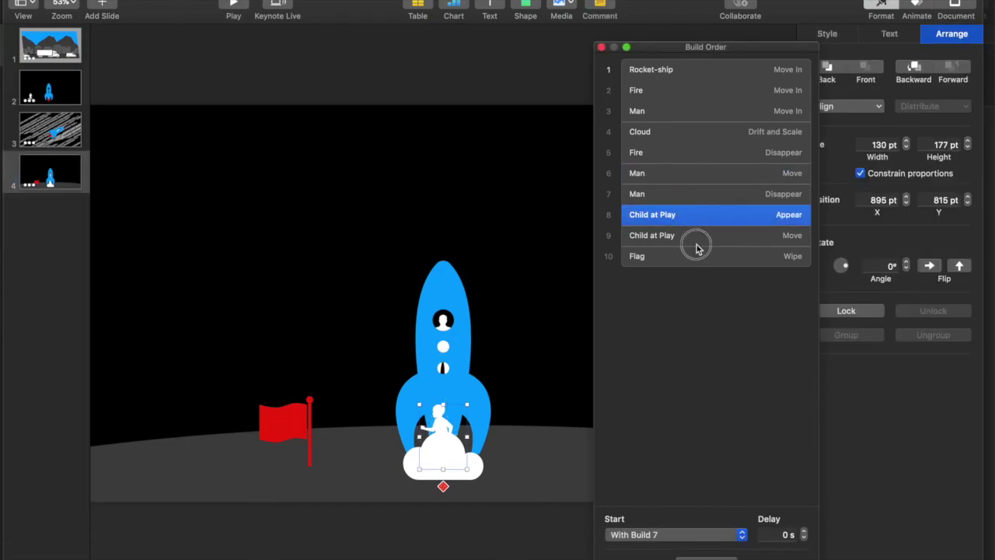
{"action": "left_click", "coordinate": [805, 531]}
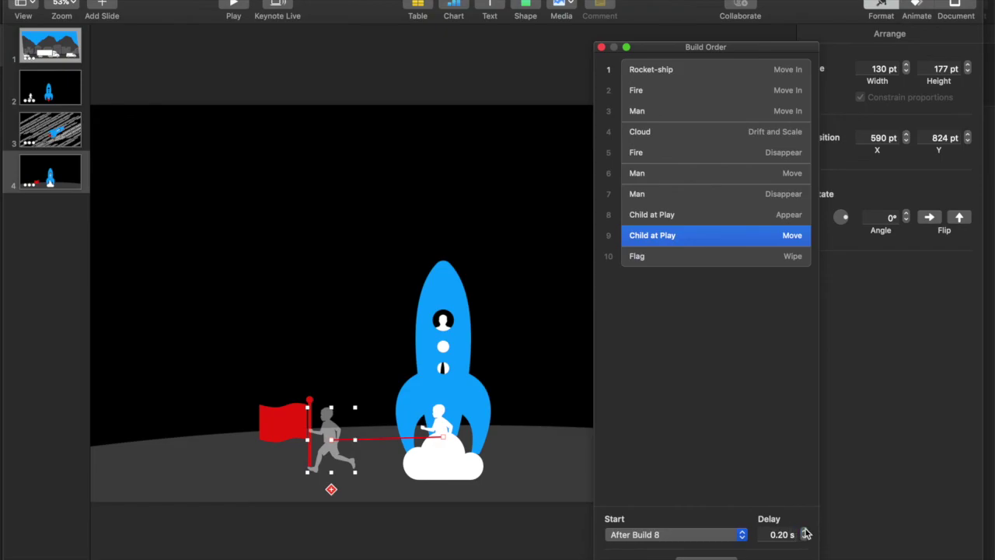
{"action": "left_click", "coordinate": [806, 530]}
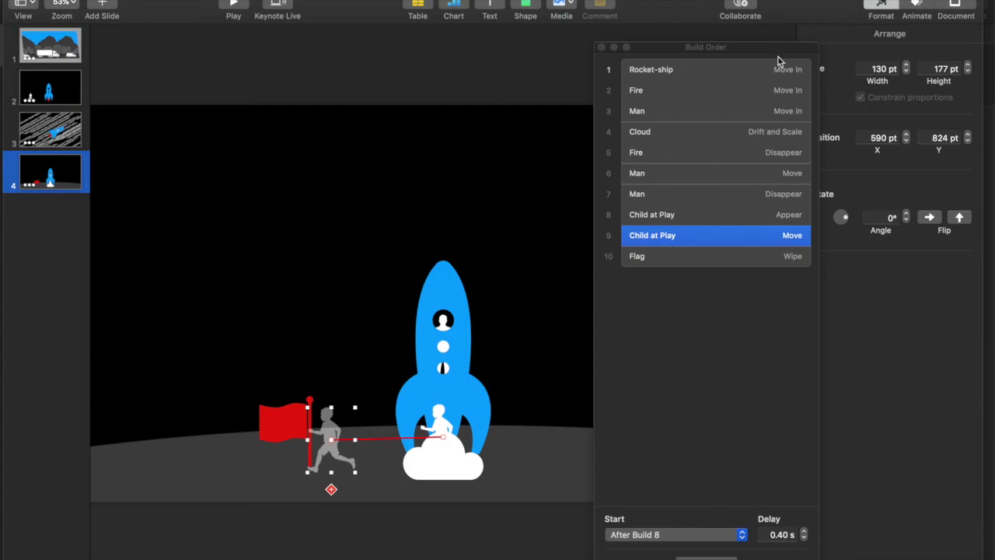
{"action": "key", "text": "Up"}
Show slide 3 and select the rocket group to view its Pulse build
{"action": "left_click", "coordinate": [699, 90]}
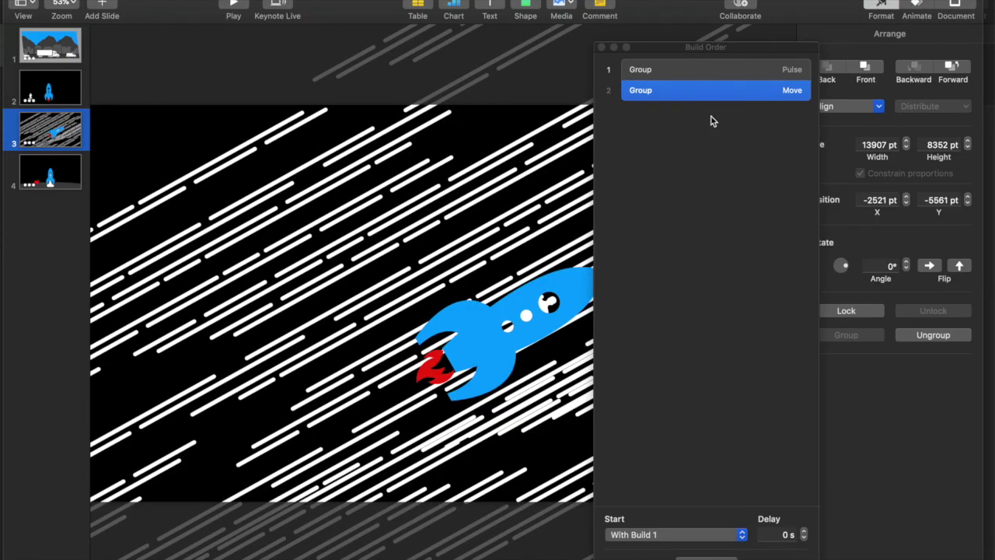
{"action": "left_click", "coordinate": [470, 349]}
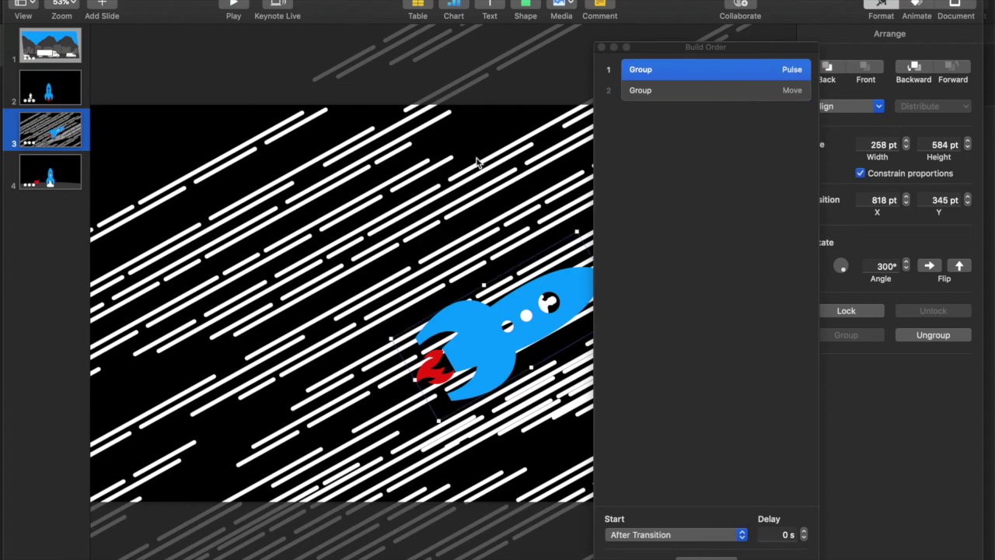